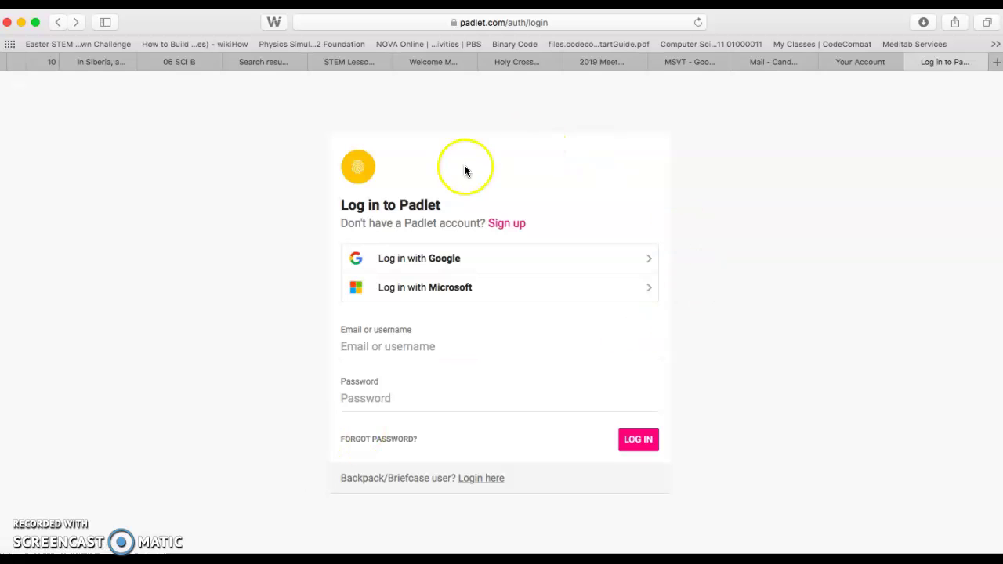
Sign in to Padlet with the second Google account, opening the Sharing Fossil Knowledge padlet.
click(447, 267)
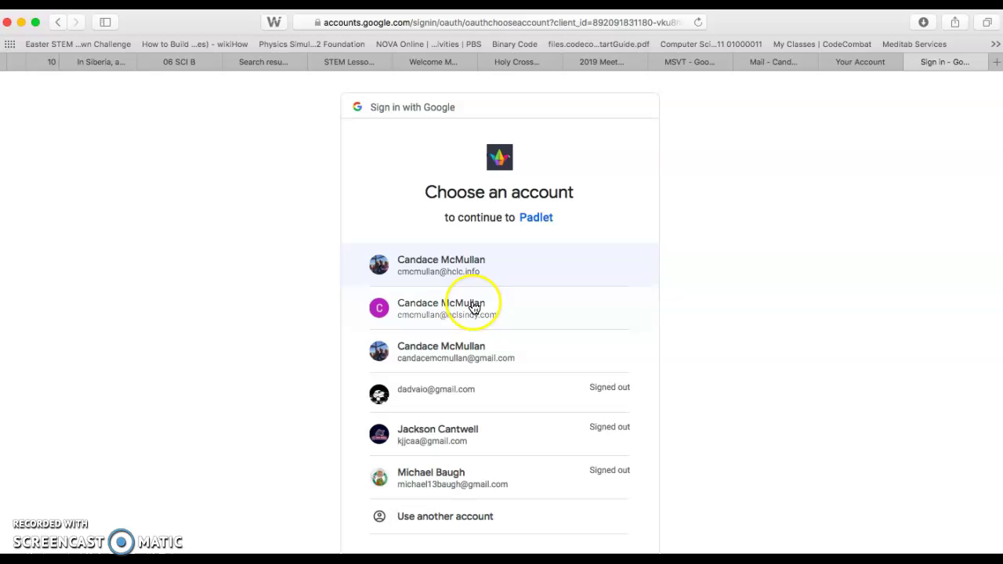
click(495, 314)
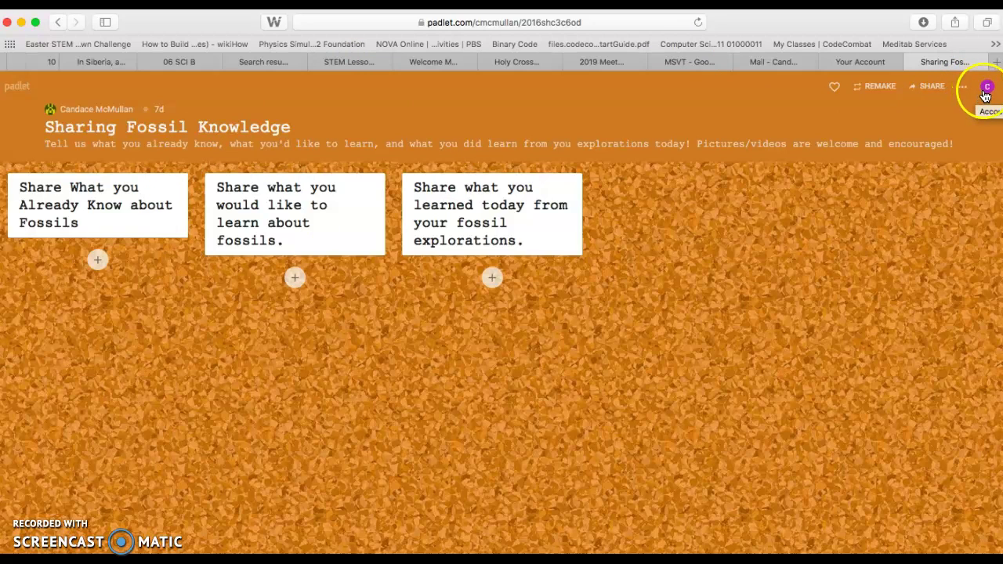
Go from the fossil padlet to the dashboard and bring up the Make a padlet layout choices.
click(986, 94)
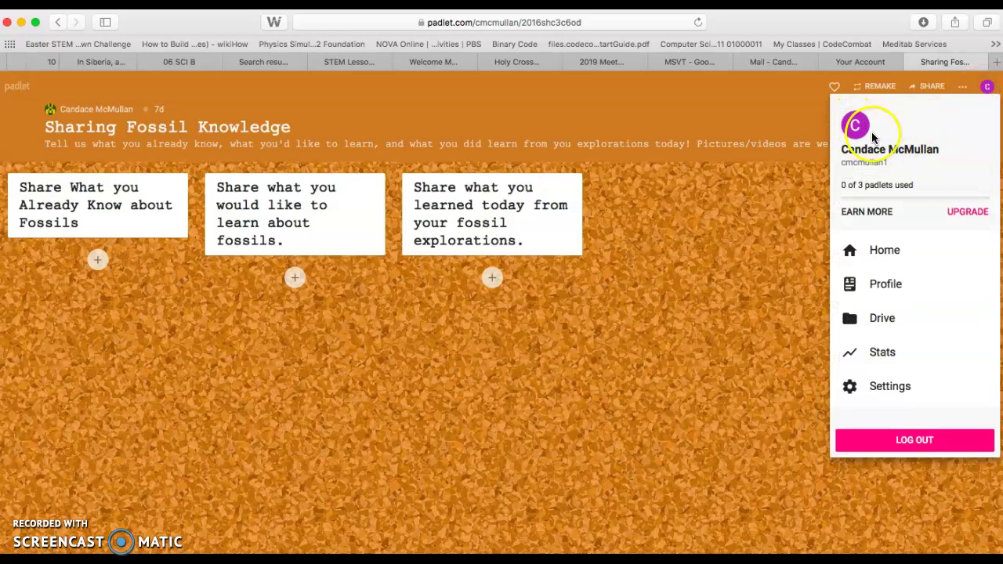
click(886, 251)
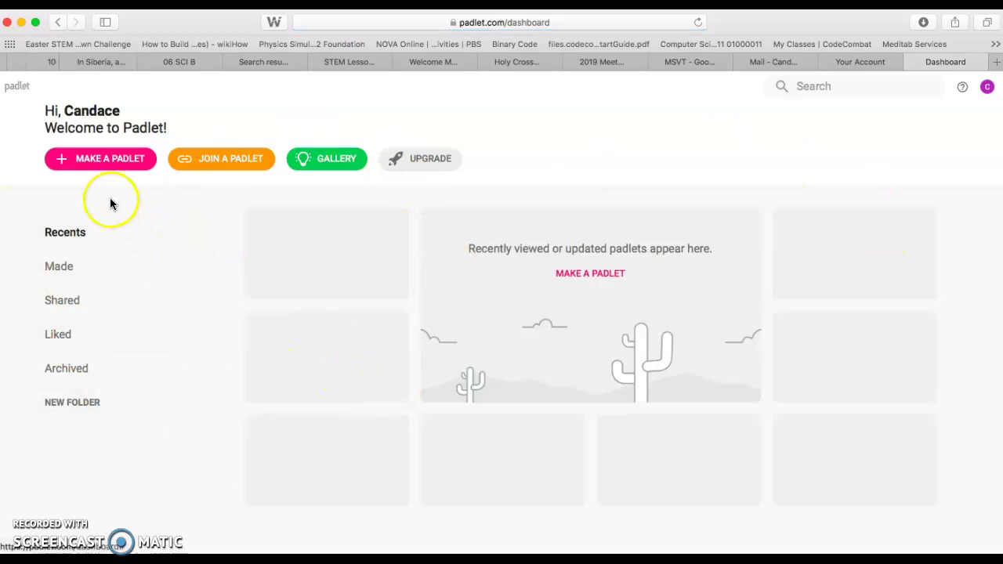
click(110, 163)
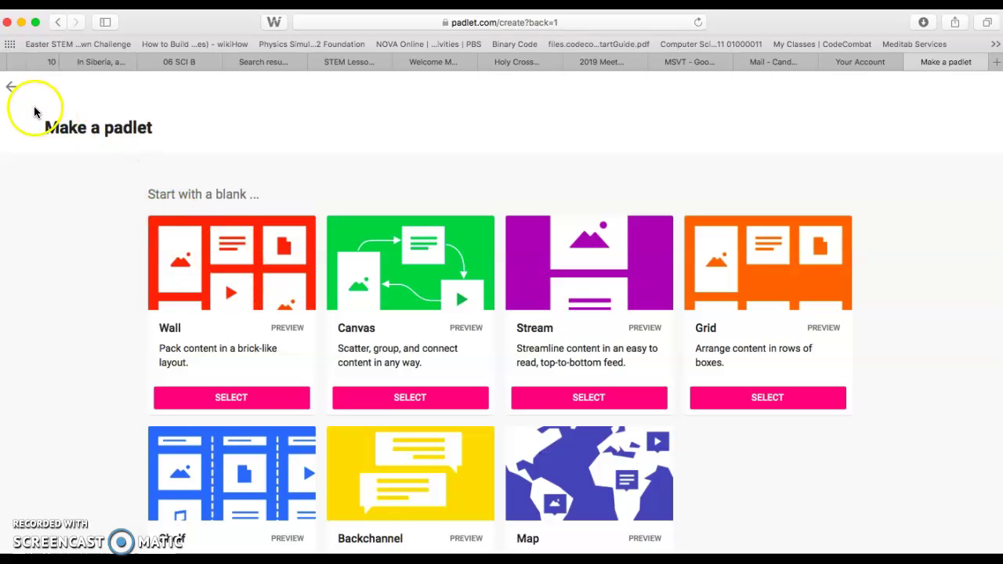
click(12, 88)
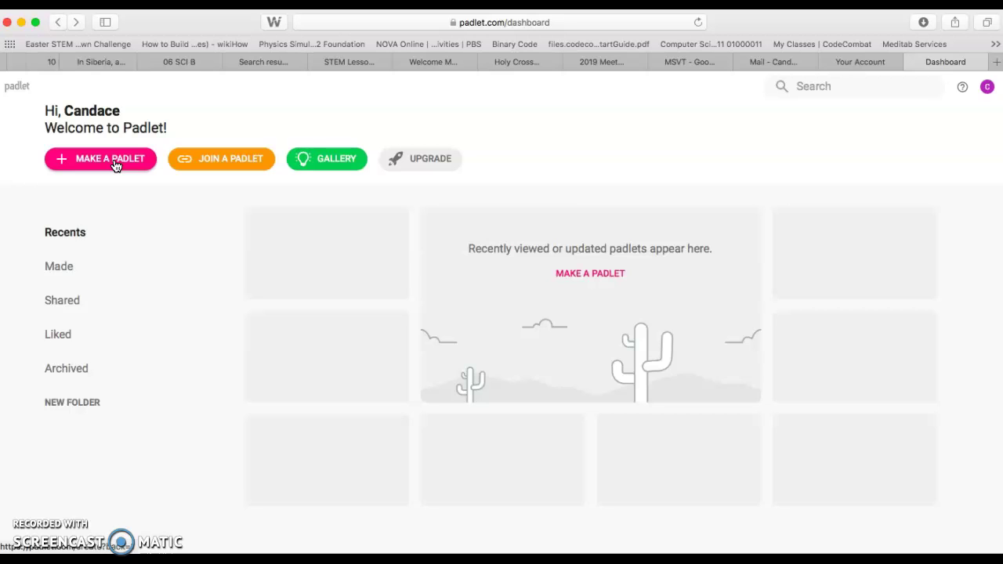
click(115, 162)
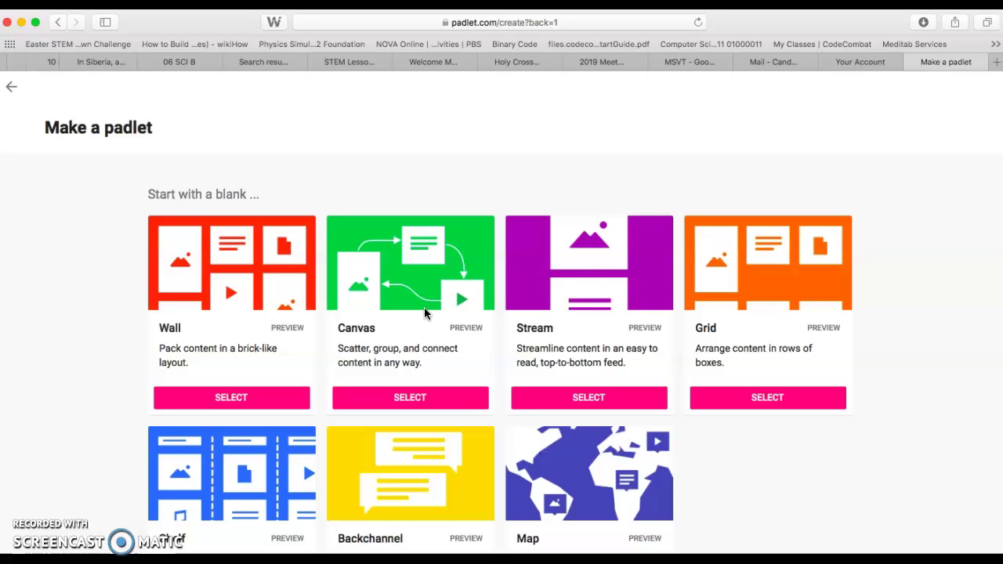
Select the Shelf layout on the Make a padlet page, creating the 'My bold shelf' board.
click(605, 316)
click(423, 253)
click(501, 251)
click(338, 421)
scroll(338, 421, down, 2)
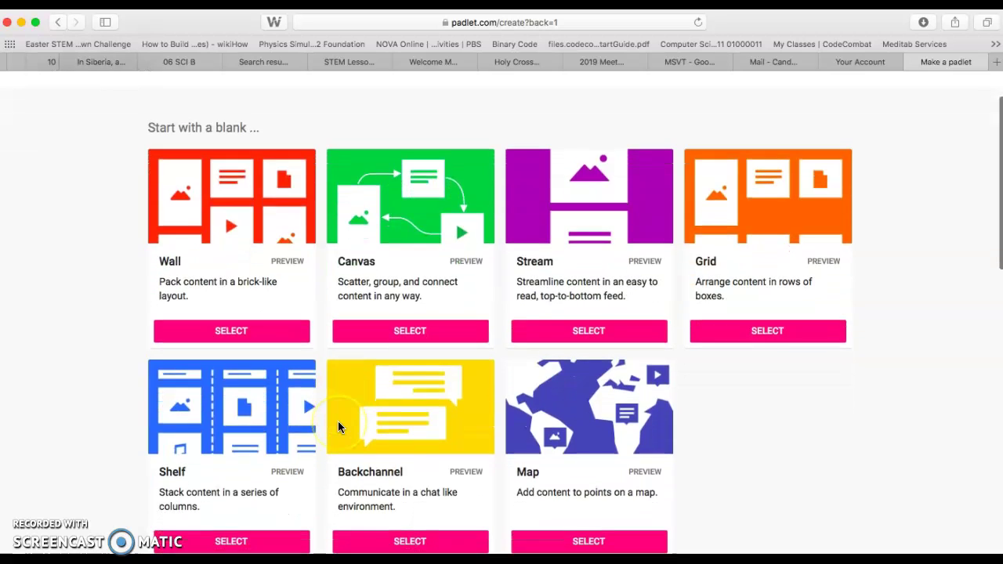
click(288, 221)
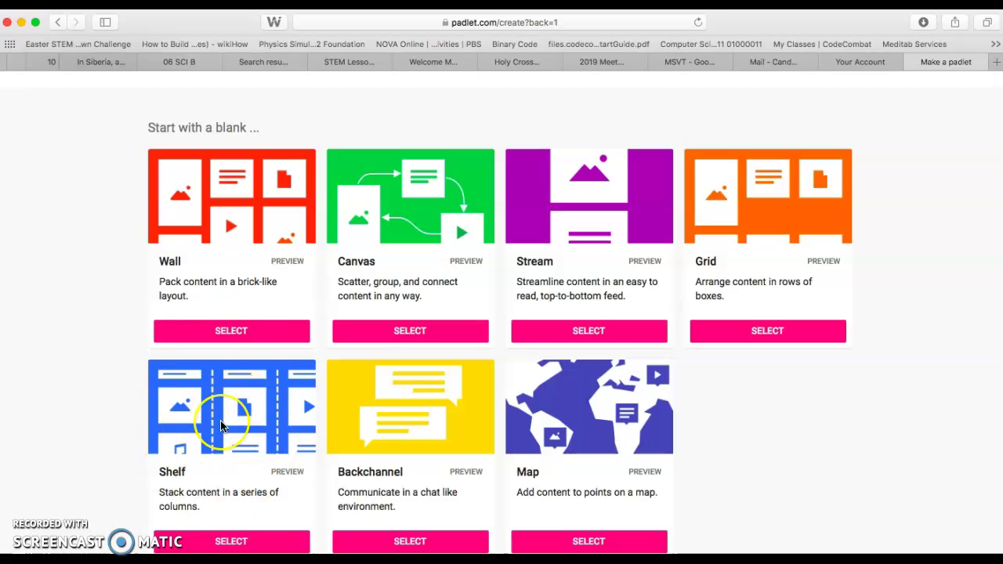
scroll(222, 425, down, 2)
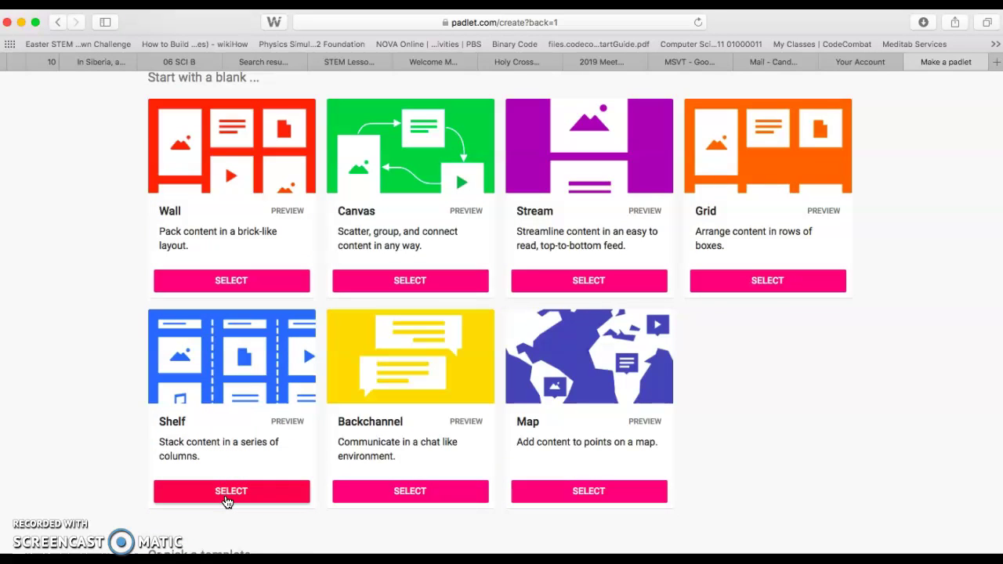
click(227, 500)
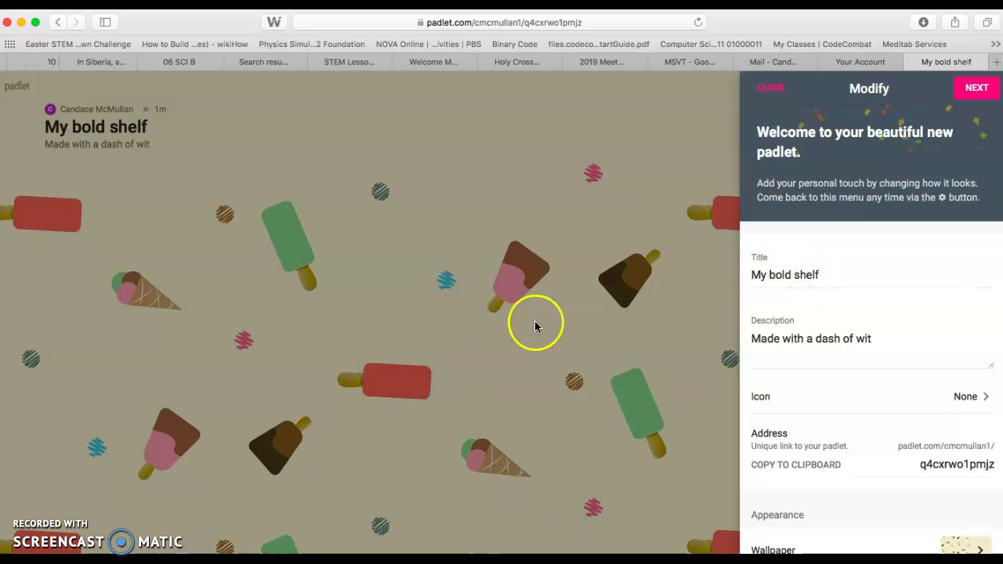
Replace the default padlet title with 'Paleozoic'.
triple_click(830, 274)
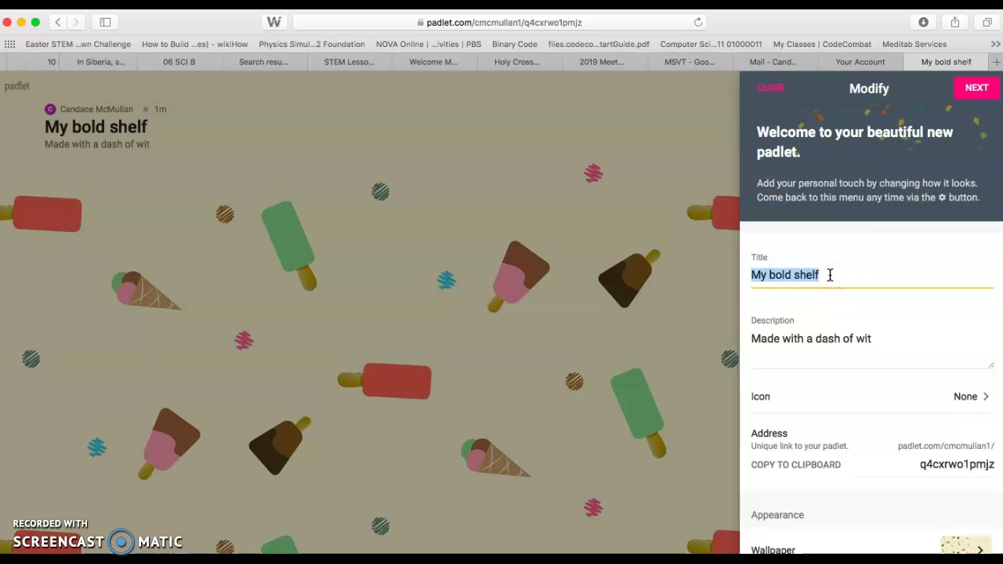
text(Cambra)
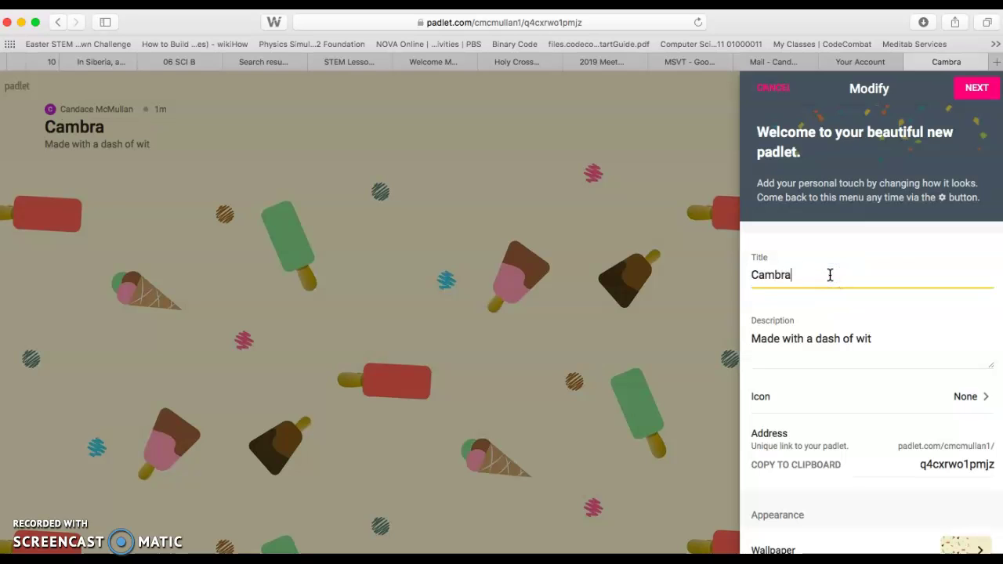
key(BackSpace)
key(BackSpace)
key(BackSpace)
key(BackSpace)
key(BackSpace)
key(BackSpace)
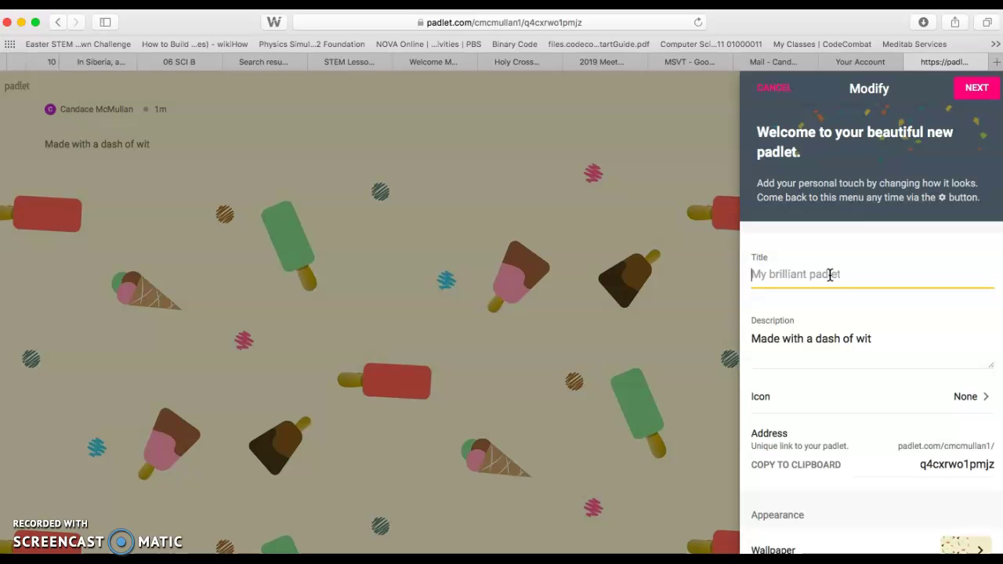
text(Pal)
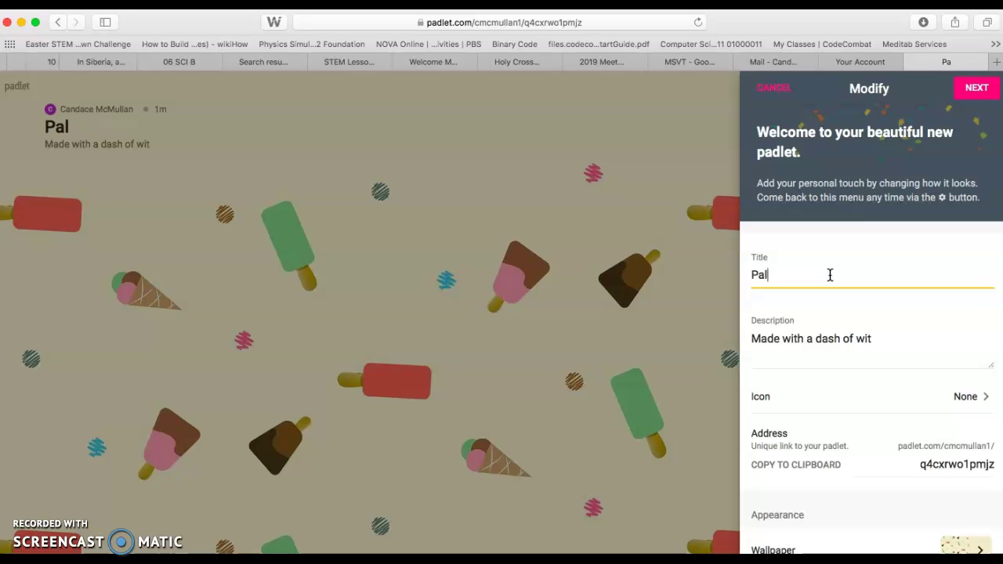
text(eozoic )
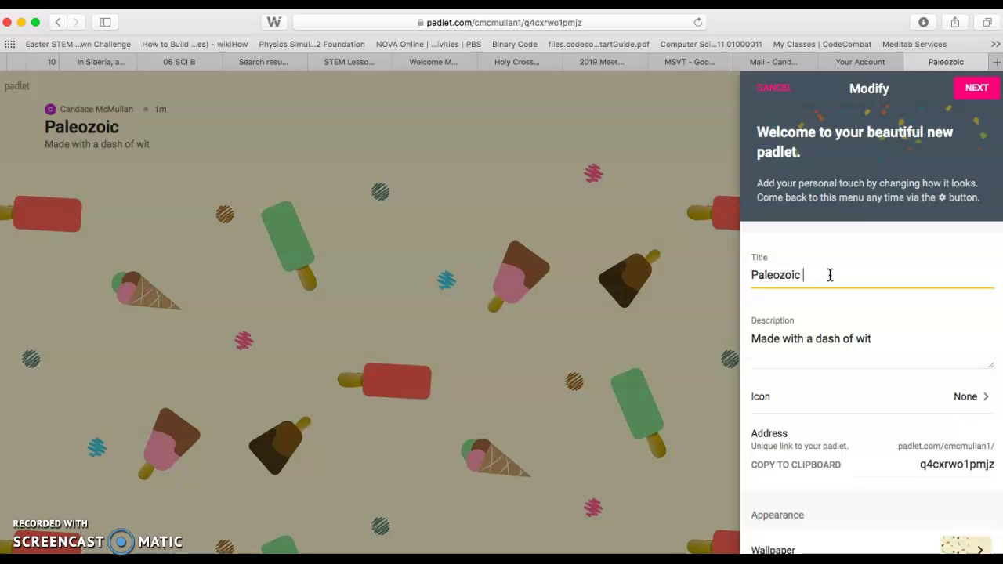
text(-)
Replace the description with 'Great facts presented by:' followed by the presenter's credit.
click(806, 338)
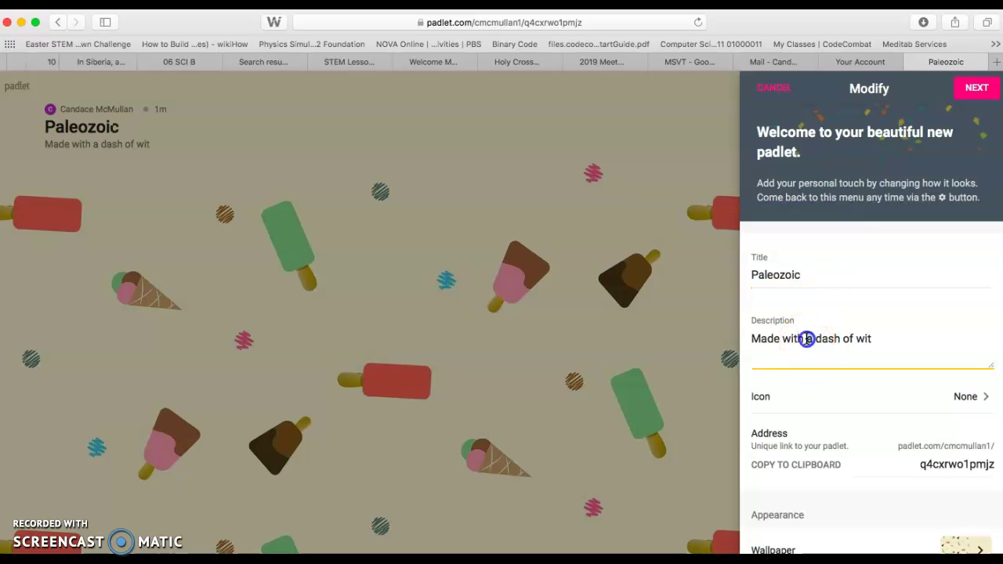
key(super+a)
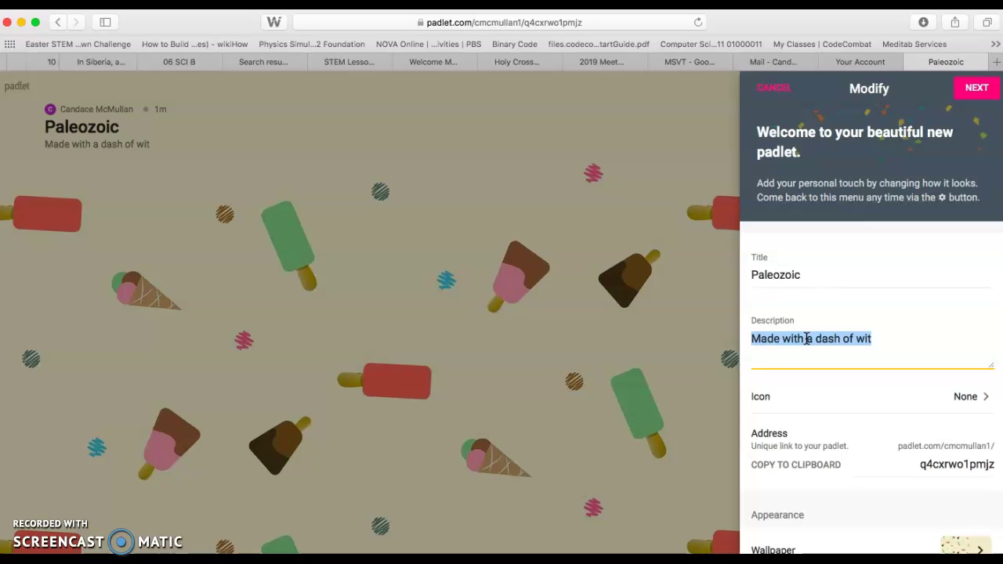
text(Create)
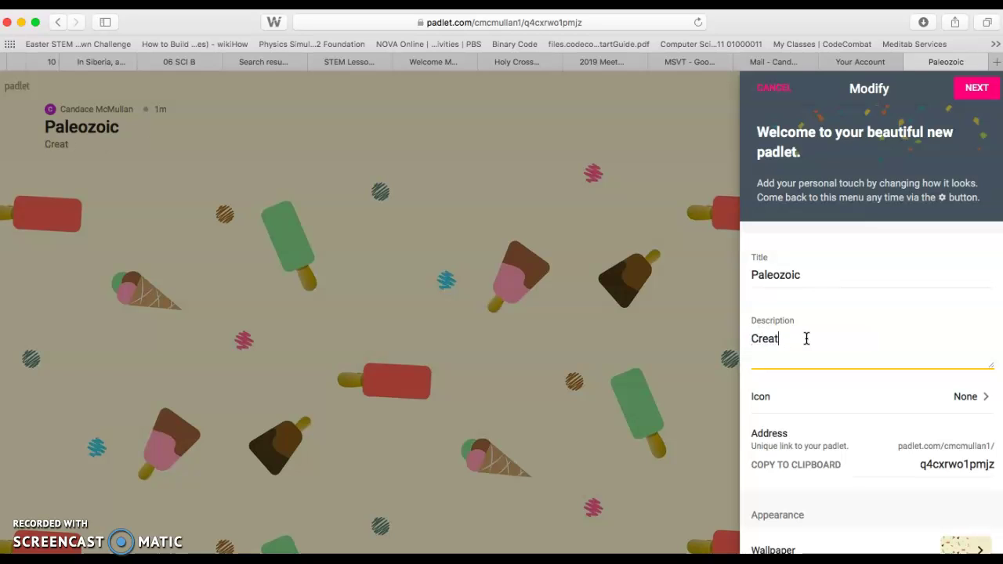
key(BackSpace)
key(BackSpace)
text(Great facts presented by:)
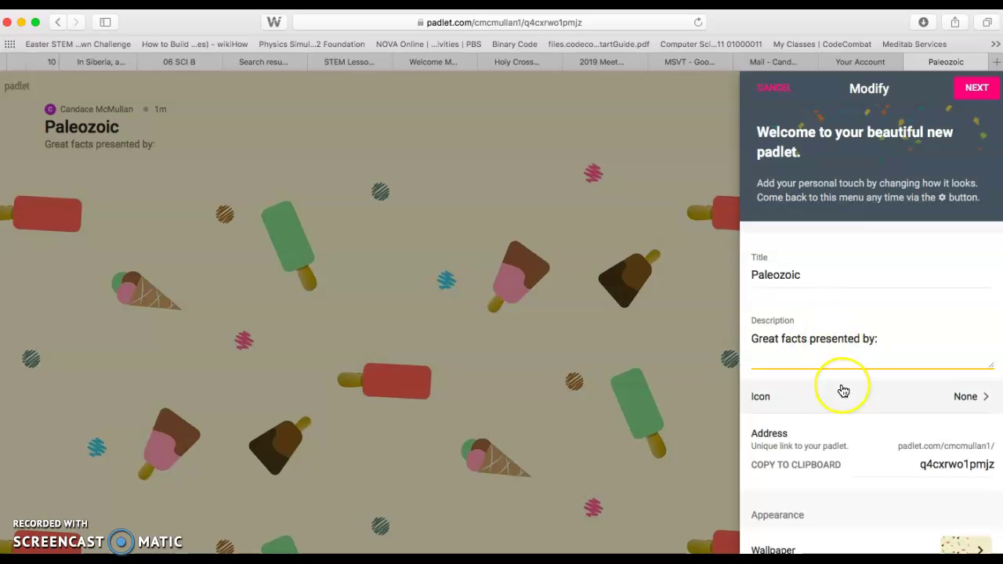
text( Mrs. Mc)
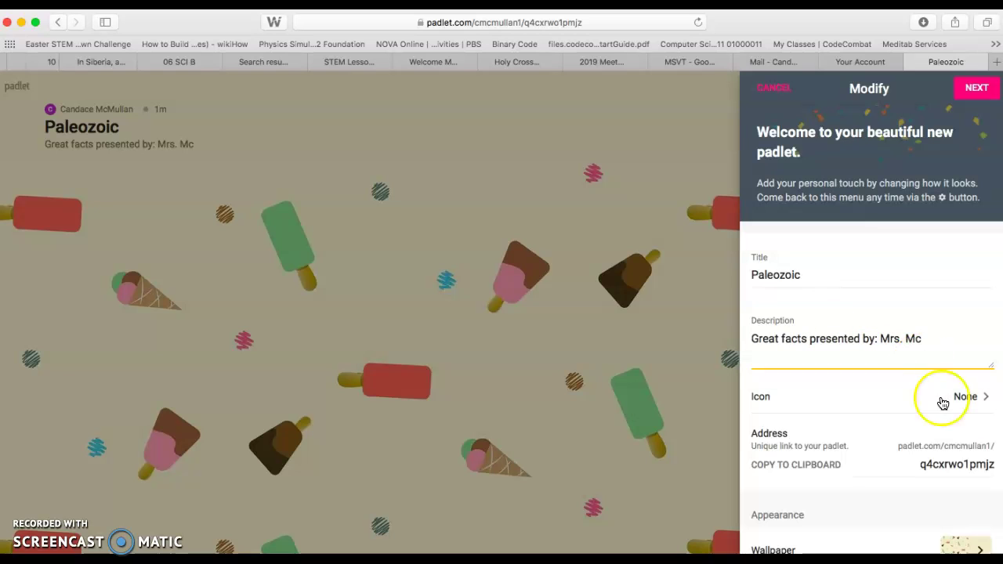
Copy the padlet's web address to the clipboard and bring up the Wallpaper options.
scroll(828, 473, down, 2)
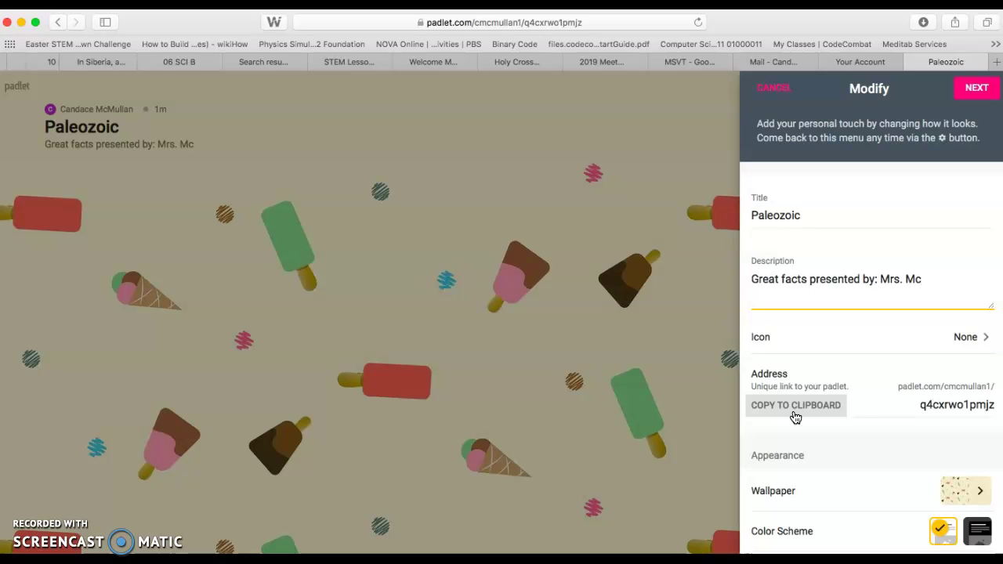
click(789, 413)
scroll(835, 439, down, 3)
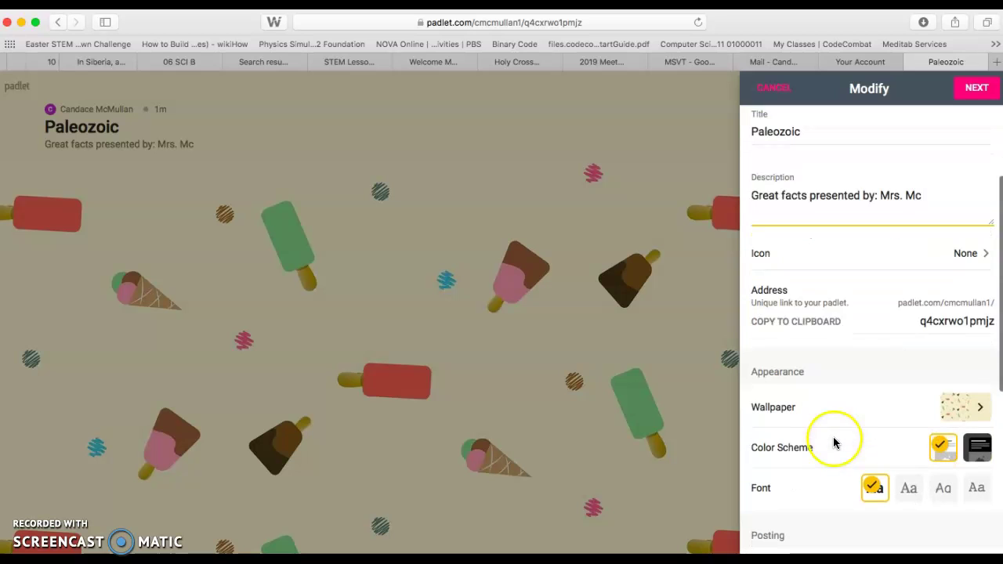
click(981, 416)
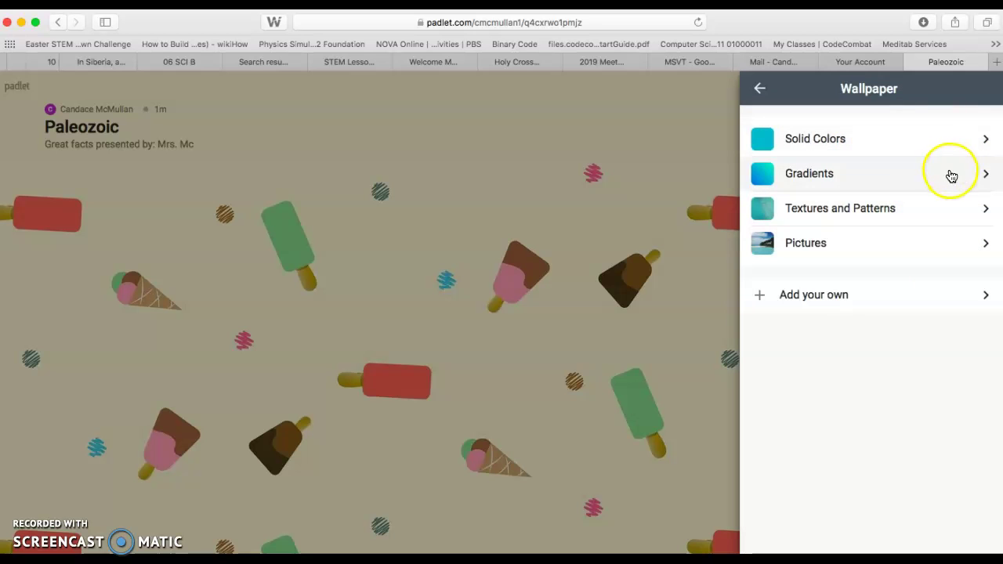
Browse the picture wallpapers and try the Snow picture as the background.
click(958, 257)
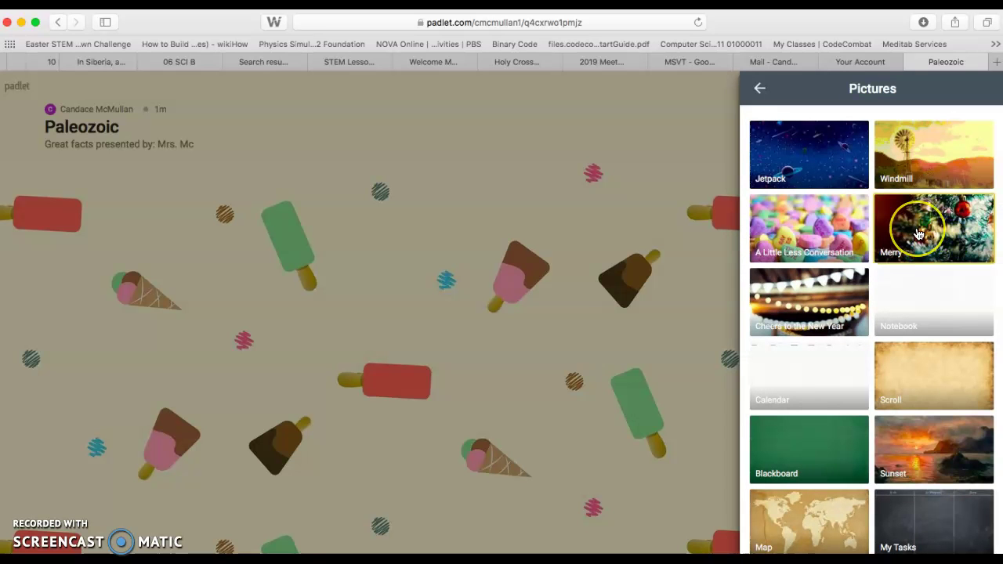
scroll(918, 233, down, 4)
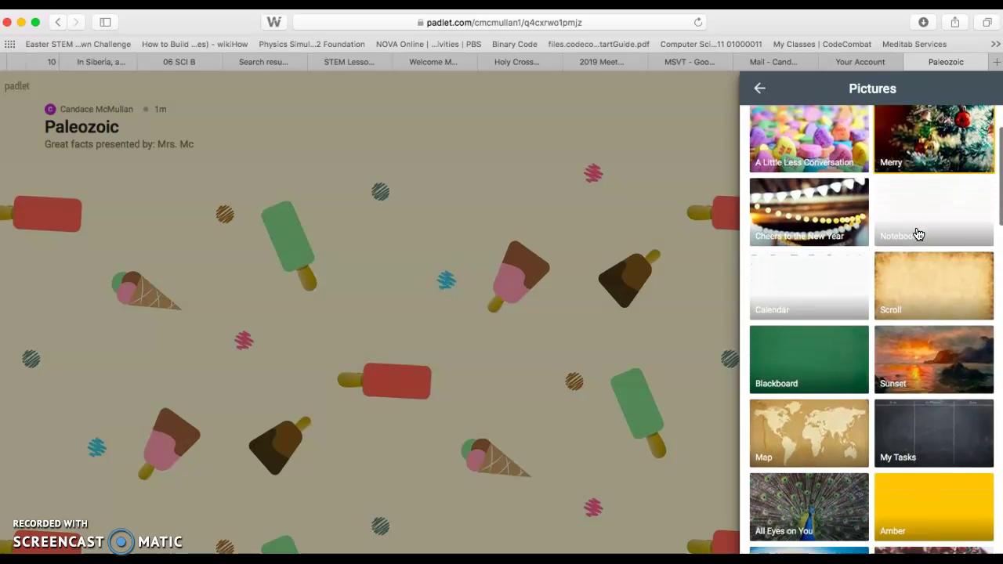
scroll(919, 234, down, 5)
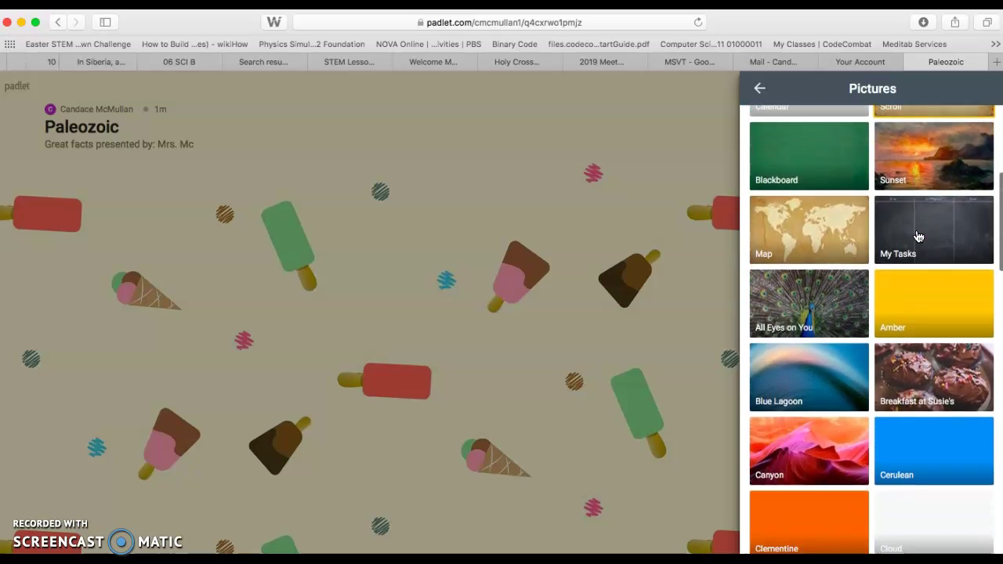
scroll(919, 236, down, 10)
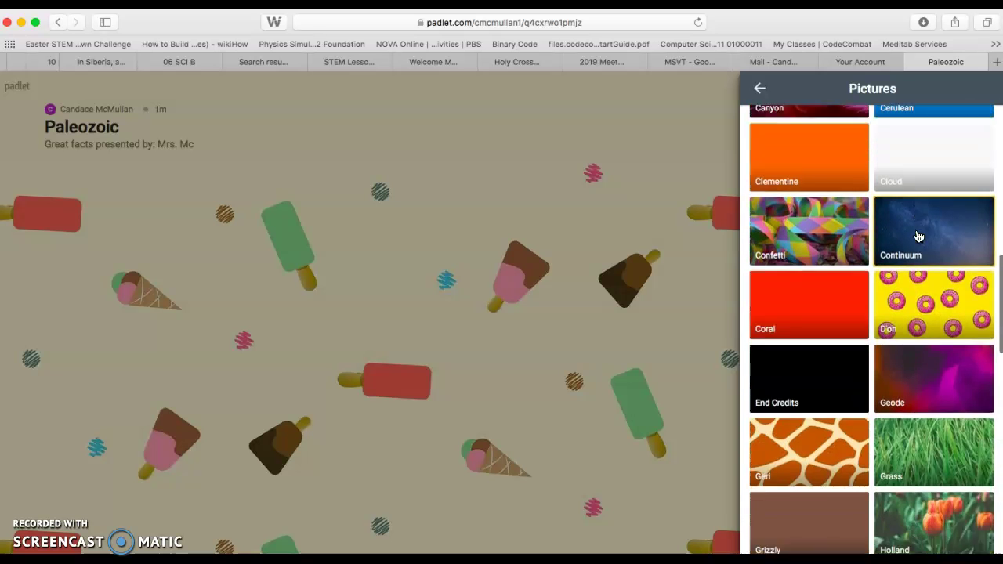
scroll(918, 236, down, 10)
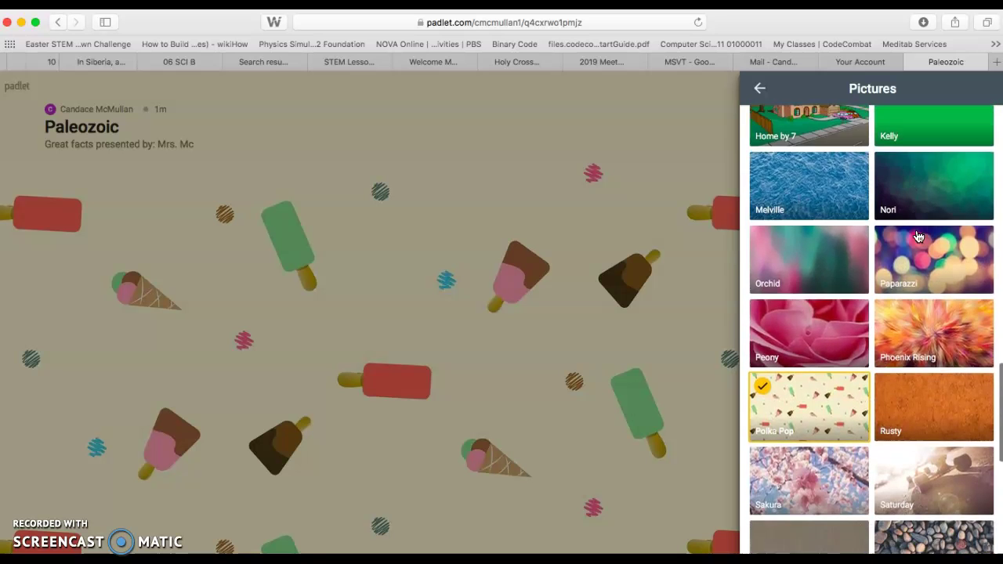
scroll(918, 236, down, 6)
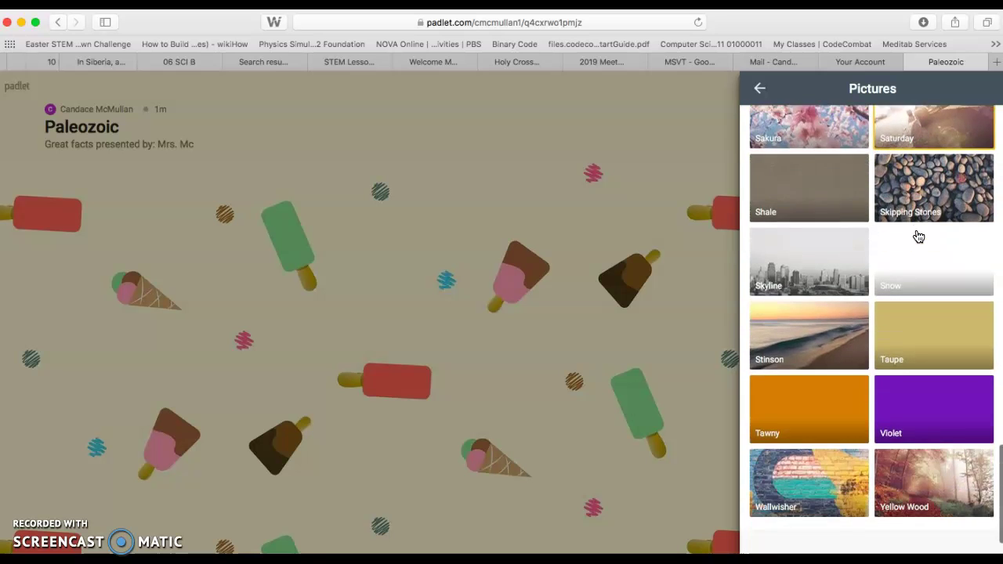
click(918, 237)
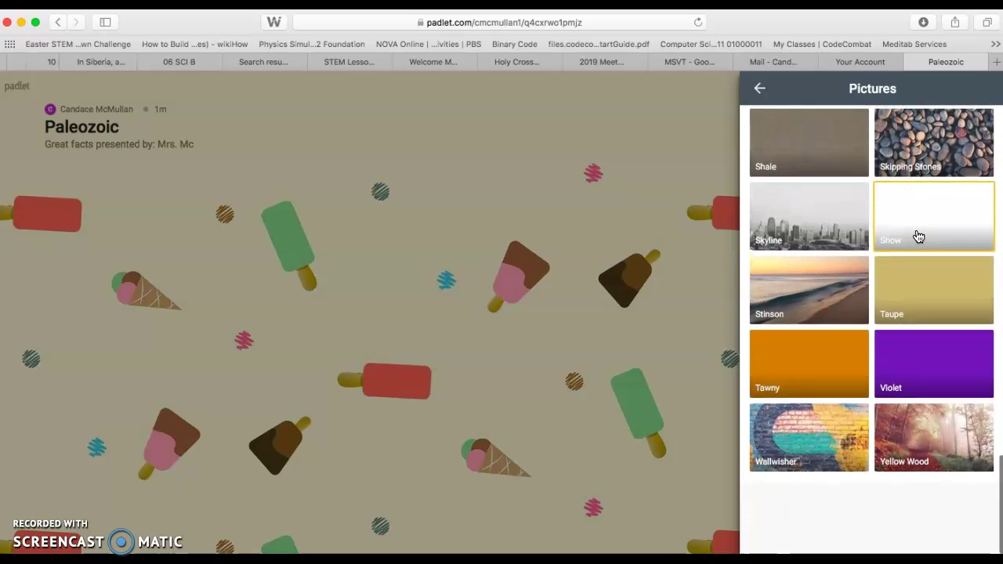
scroll(919, 236, up, 10)
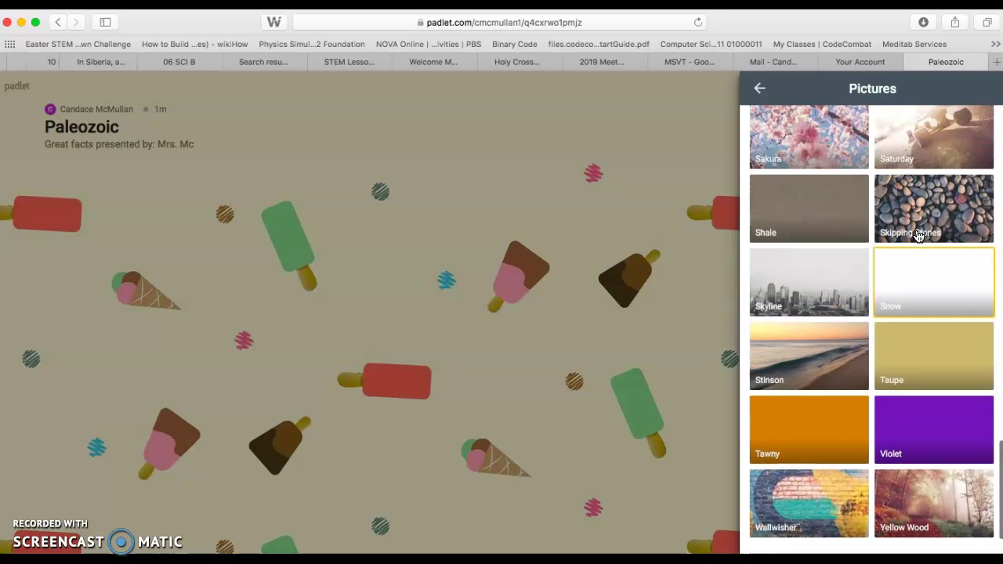
scroll(919, 235, up, 5)
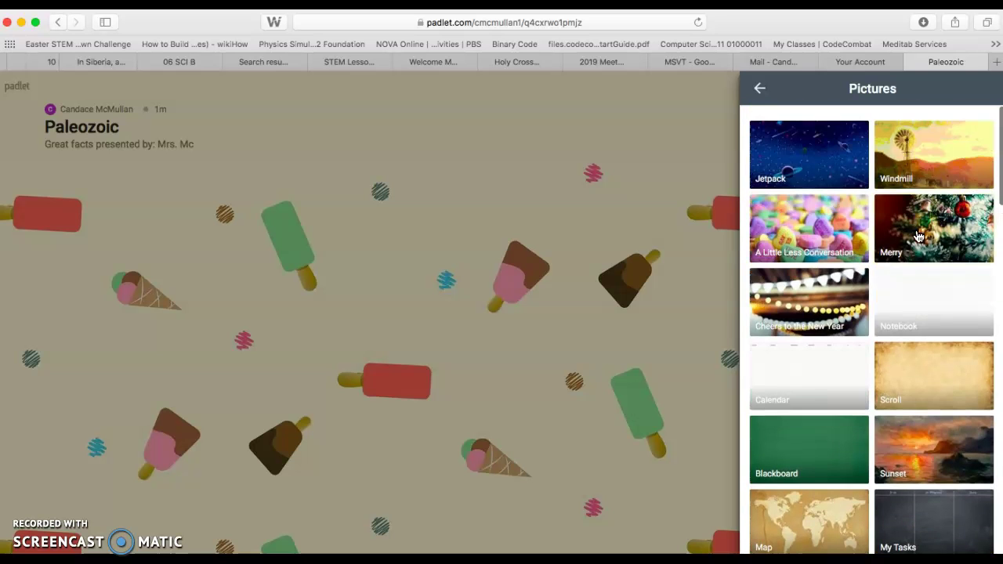
click(759, 88)
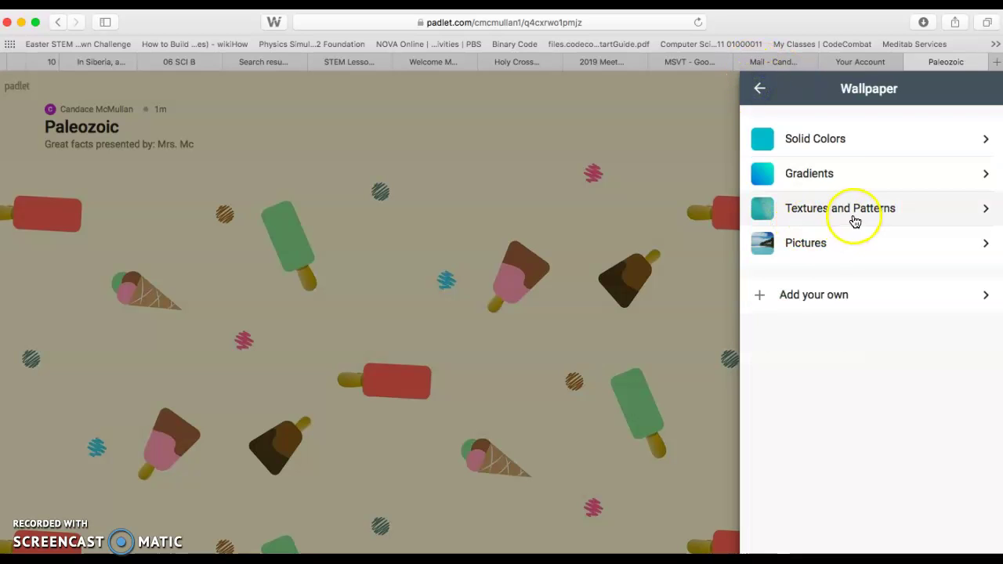
Apply the dark Linen texture from Textures and Patterns as the board background.
click(852, 220)
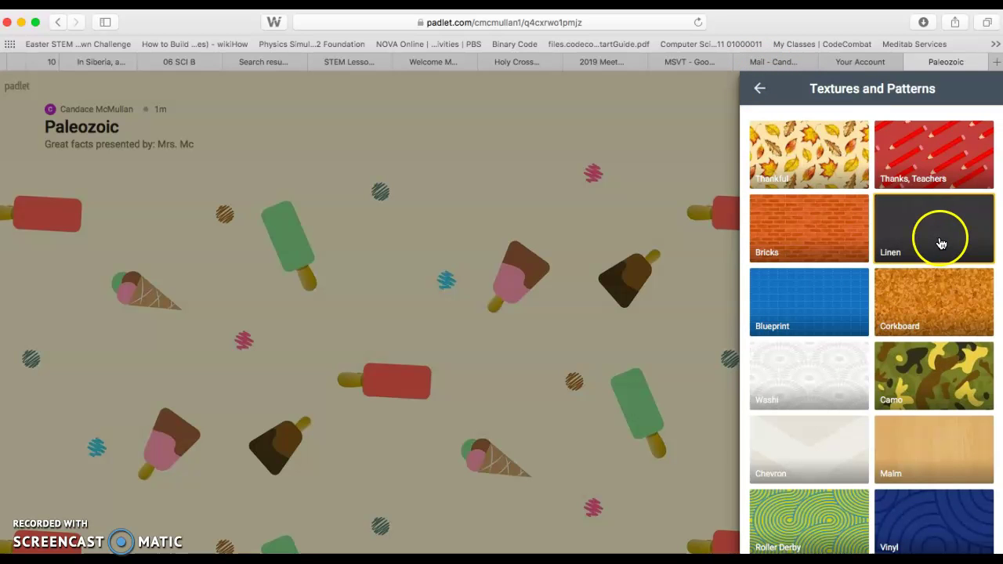
click(929, 251)
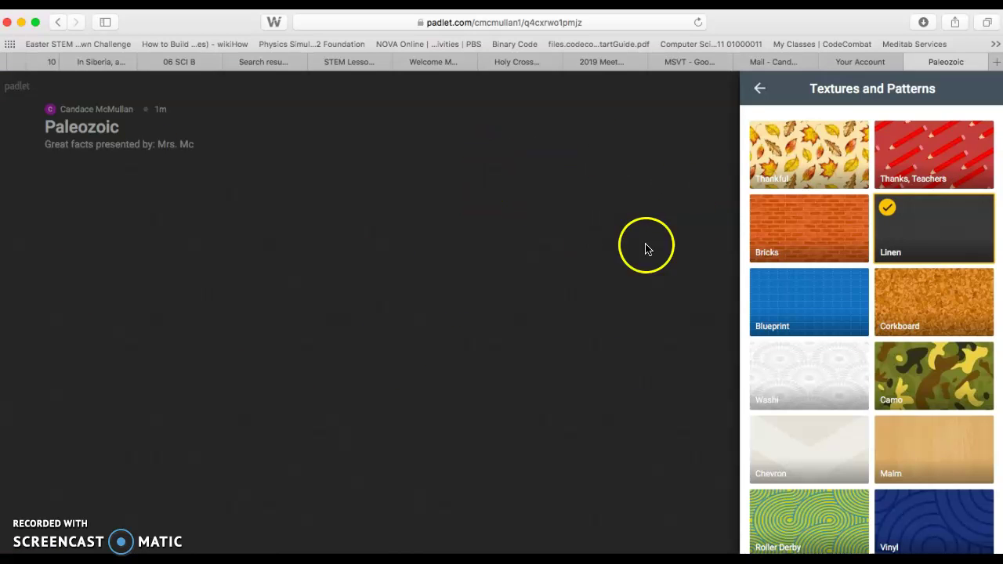
click(760, 89)
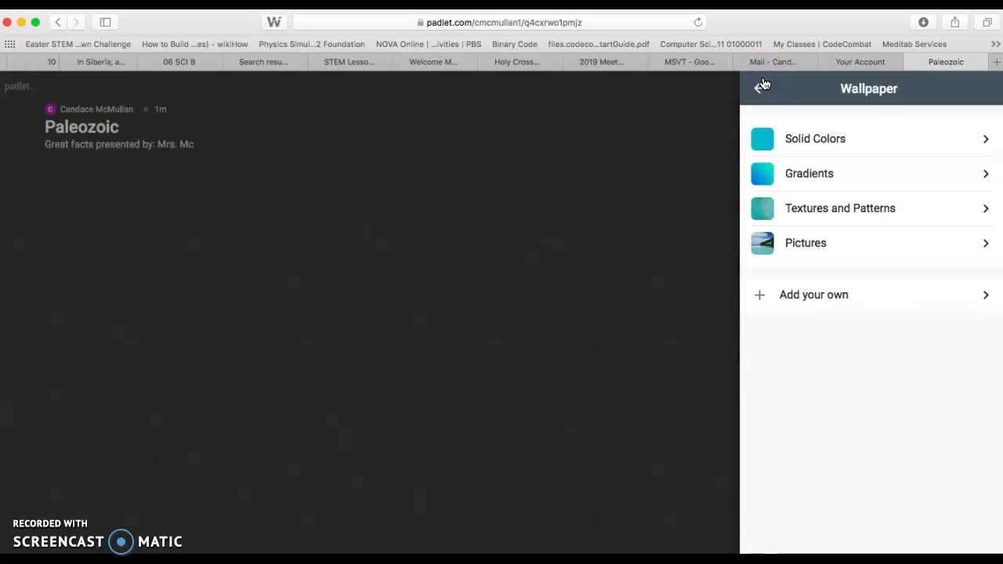
Try the dark colour scheme, then switch the board back to light.
click(762, 86)
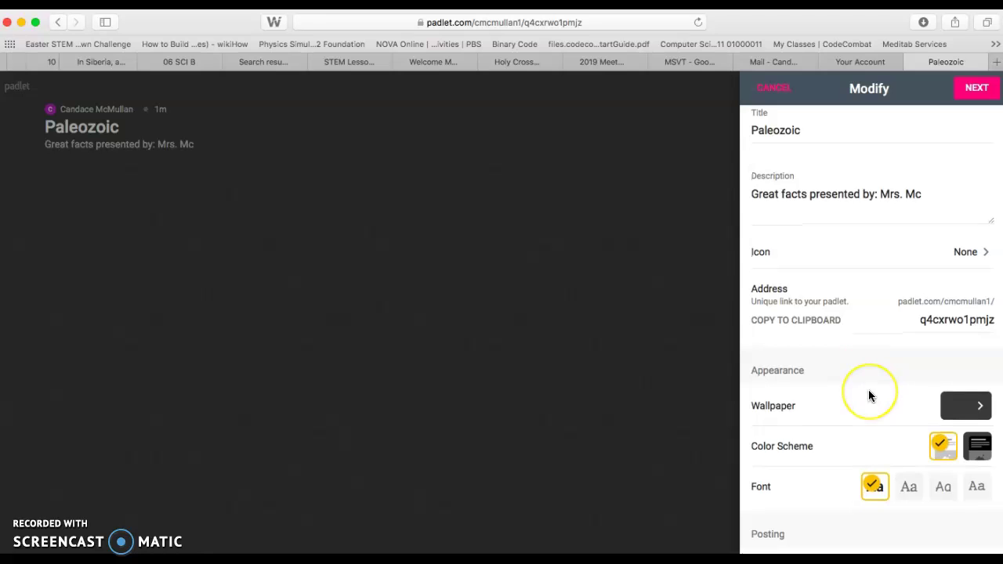
scroll(869, 392, down, 3)
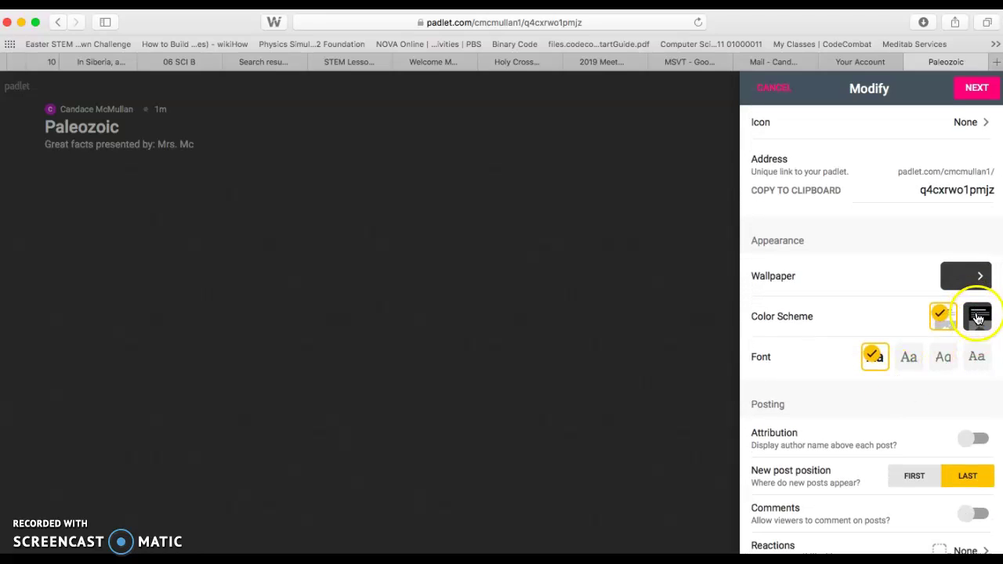
click(980, 321)
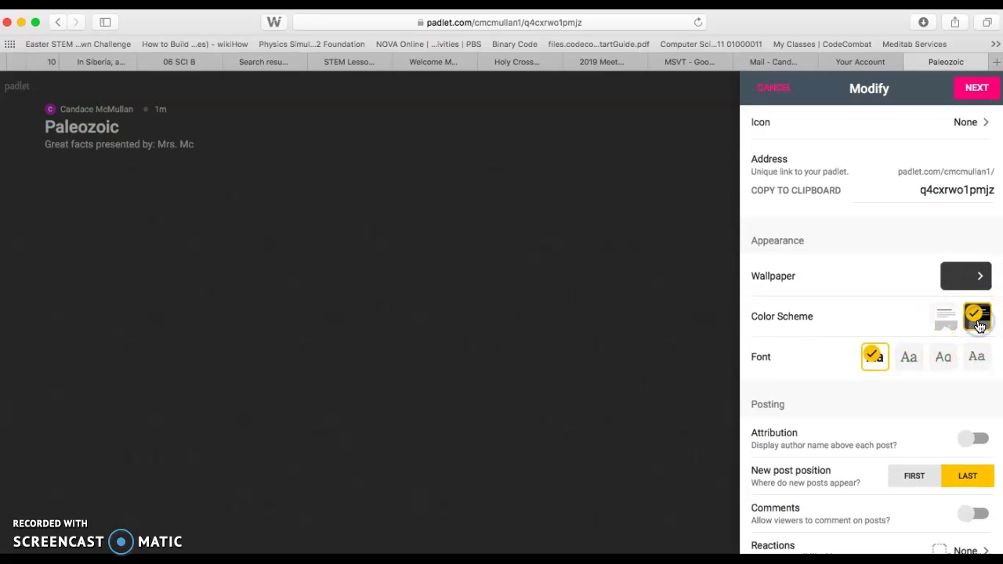
click(934, 315)
click(933, 317)
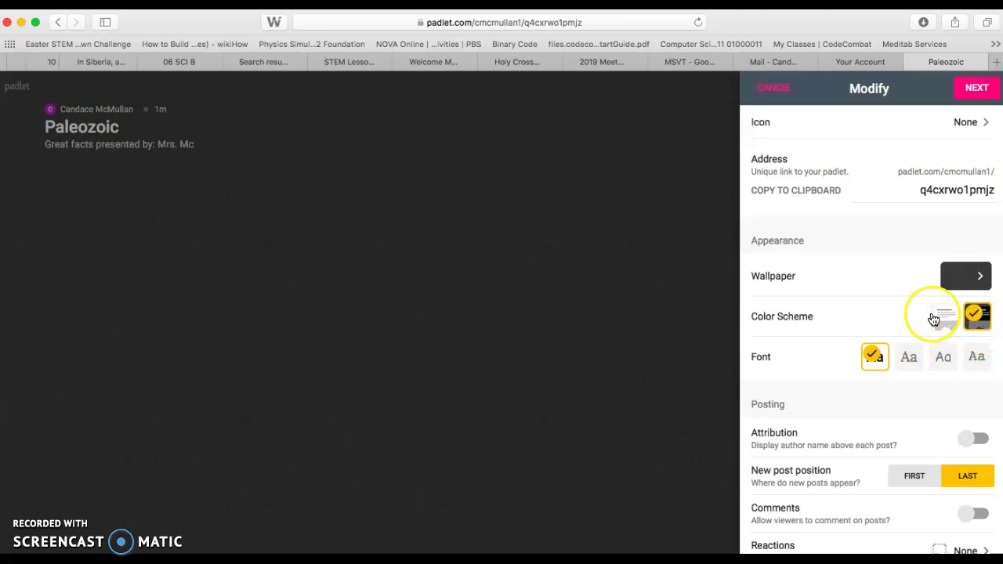
click(938, 320)
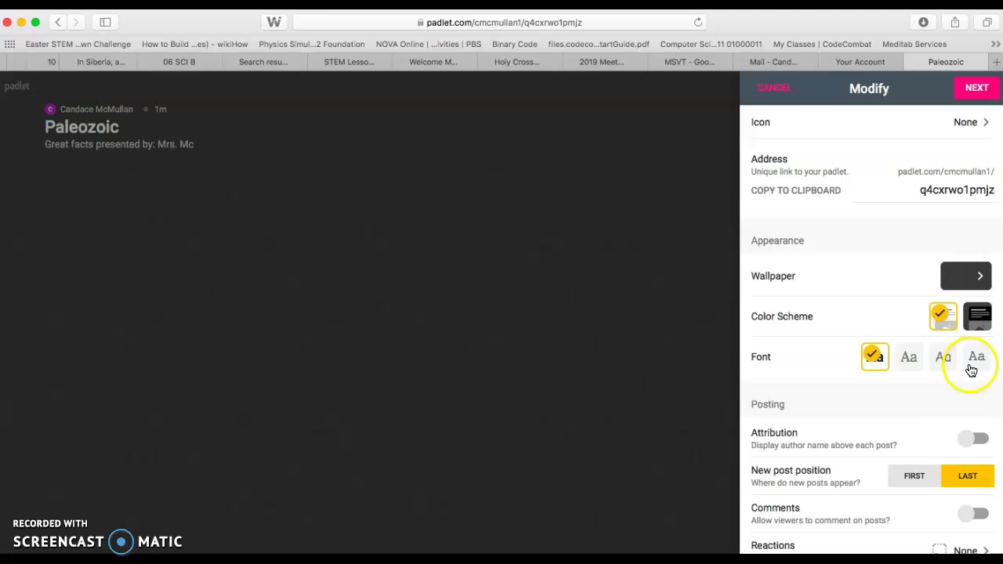
Turn on author attribution and comments for the board.
scroll(893, 405, down, 5)
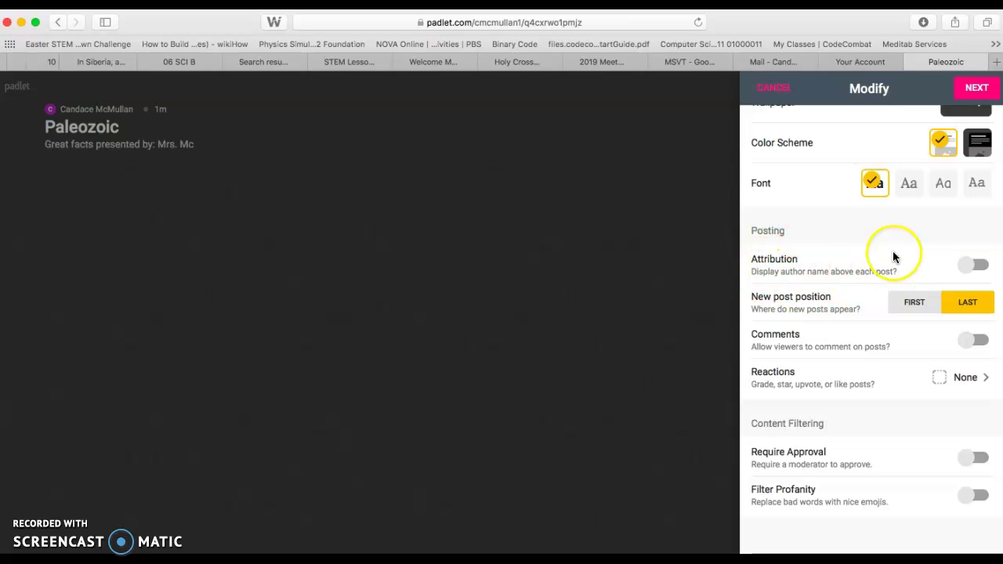
click(984, 269)
scroll(967, 265, up, 1)
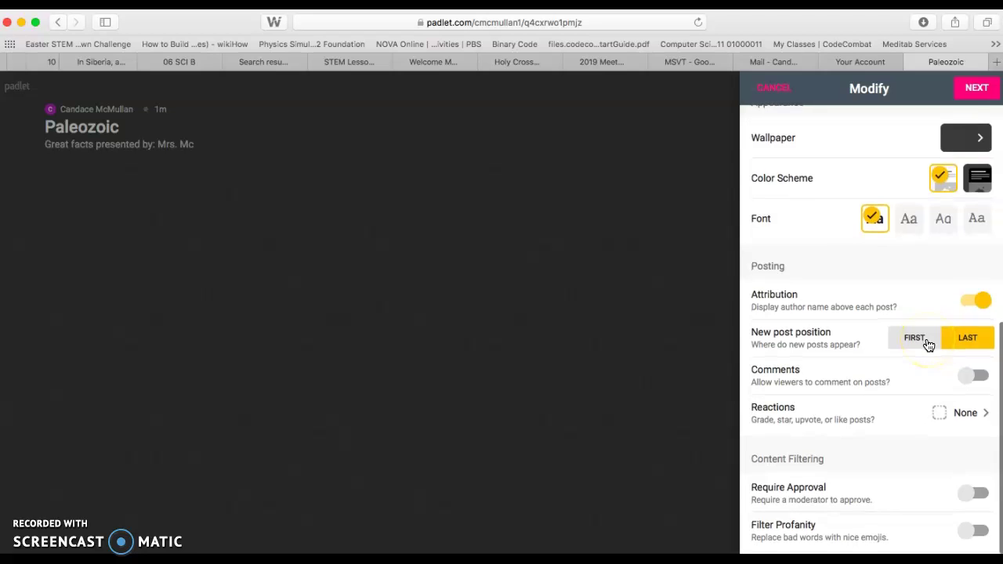
scroll(905, 368, down, 1)
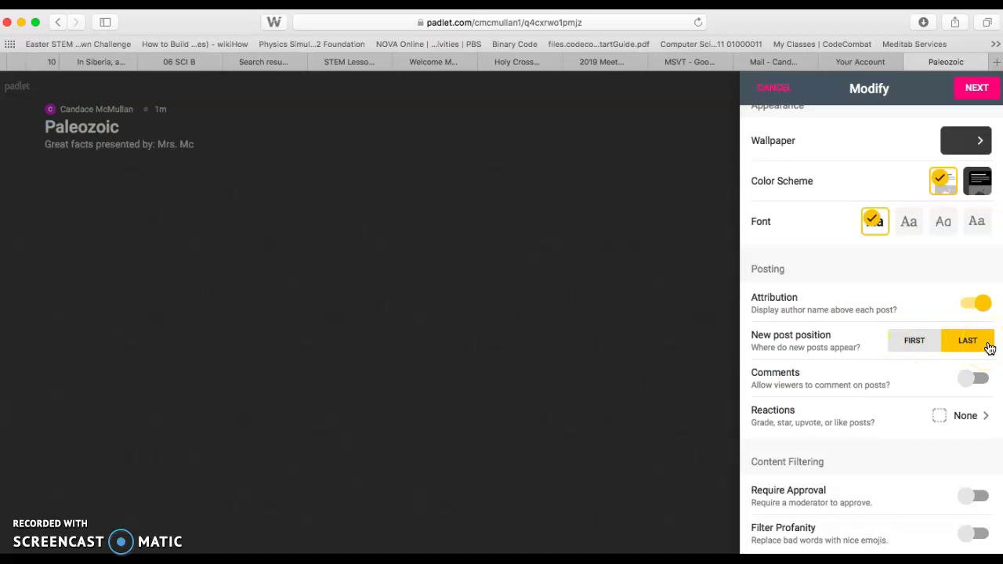
click(833, 352)
click(960, 360)
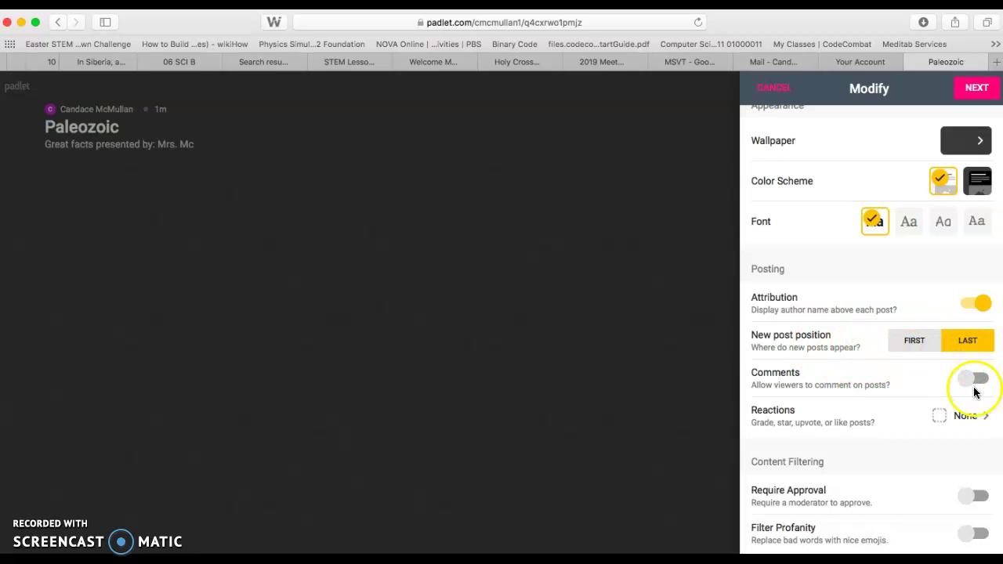
click(969, 381)
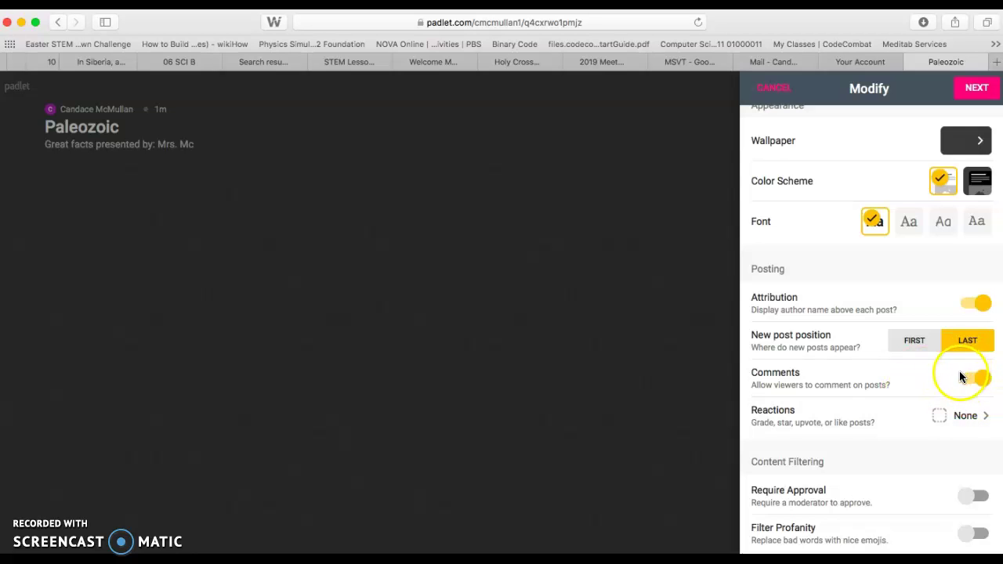
Set the post reactions to Like.
click(964, 415)
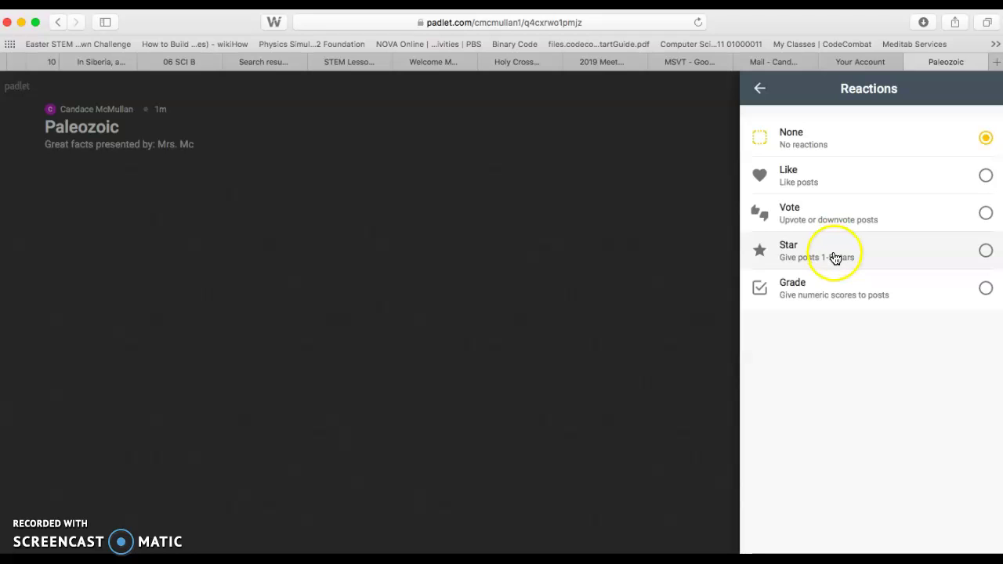
click(834, 179)
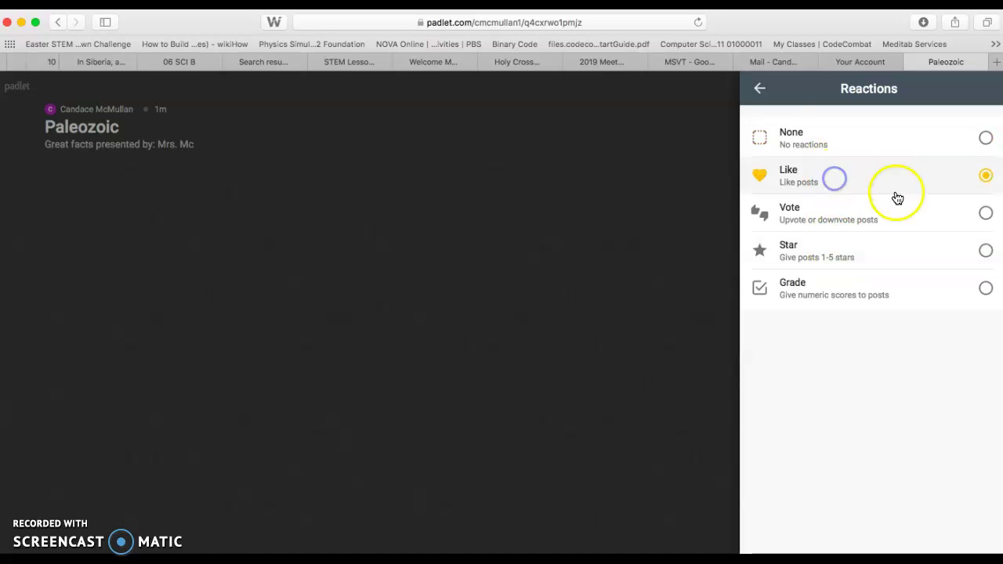
click(760, 91)
Enable profanity filtering, save the board settings and start posting.
scroll(812, 449, down, 2)
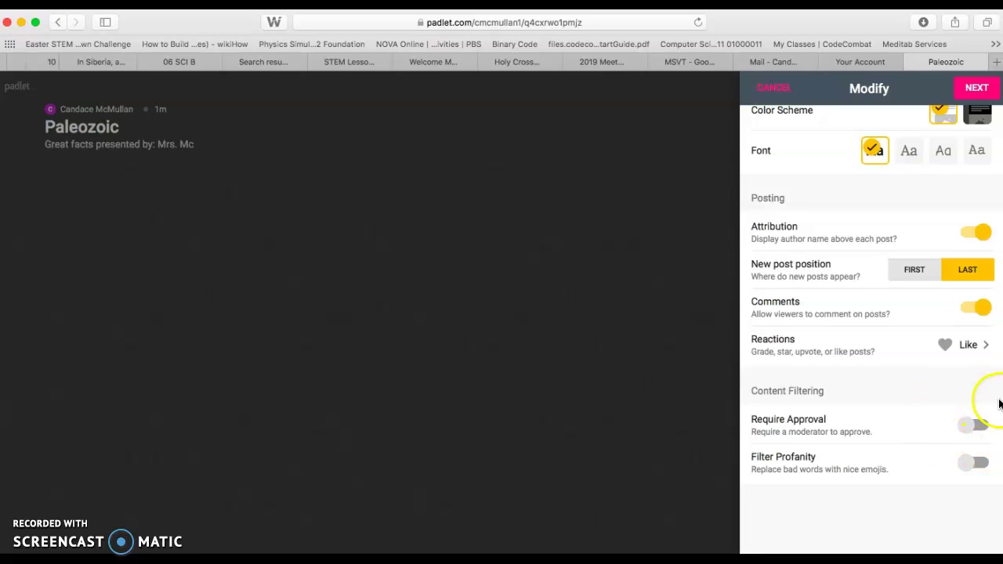
click(975, 461)
scroll(967, 459, up, 2)
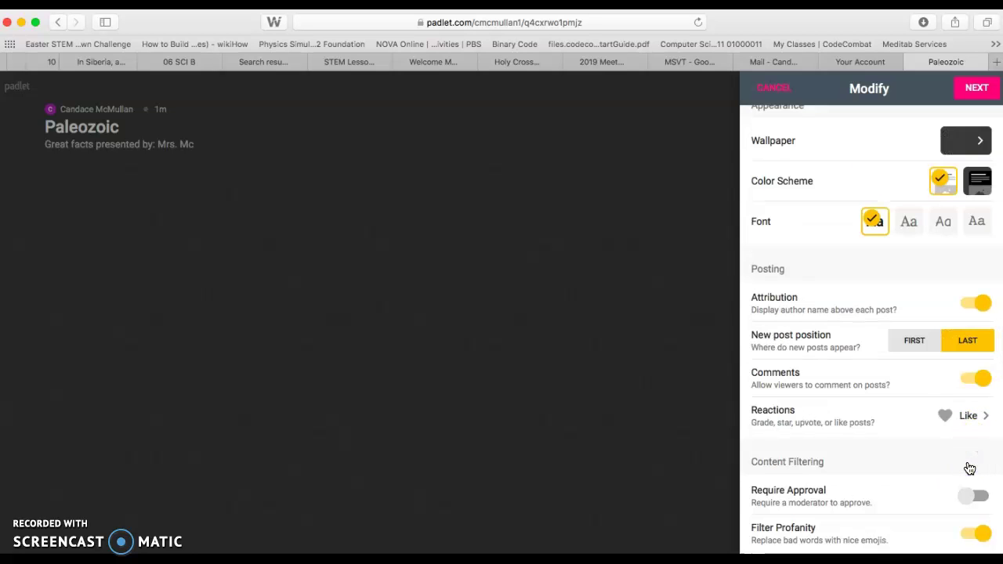
click(977, 90)
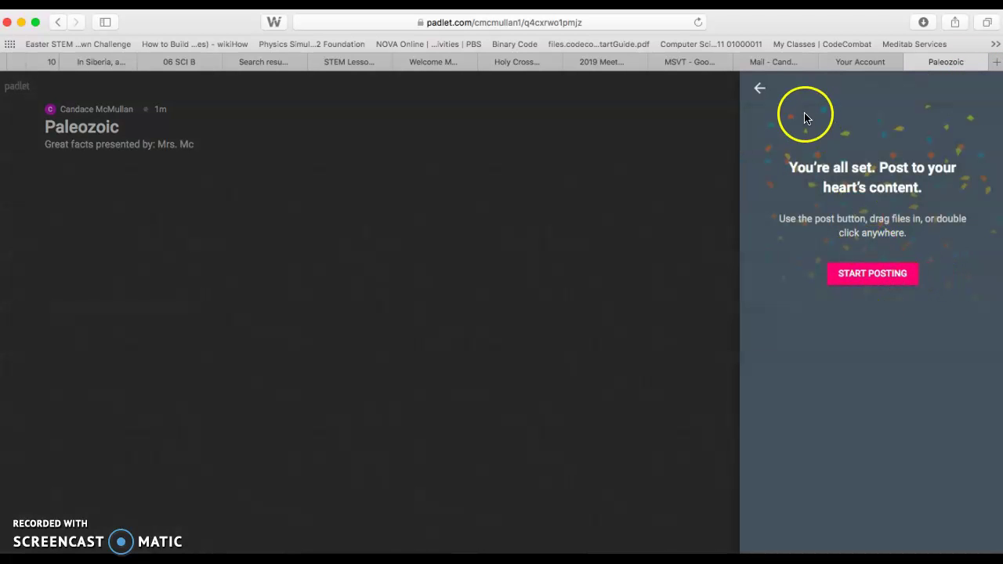
click(854, 284)
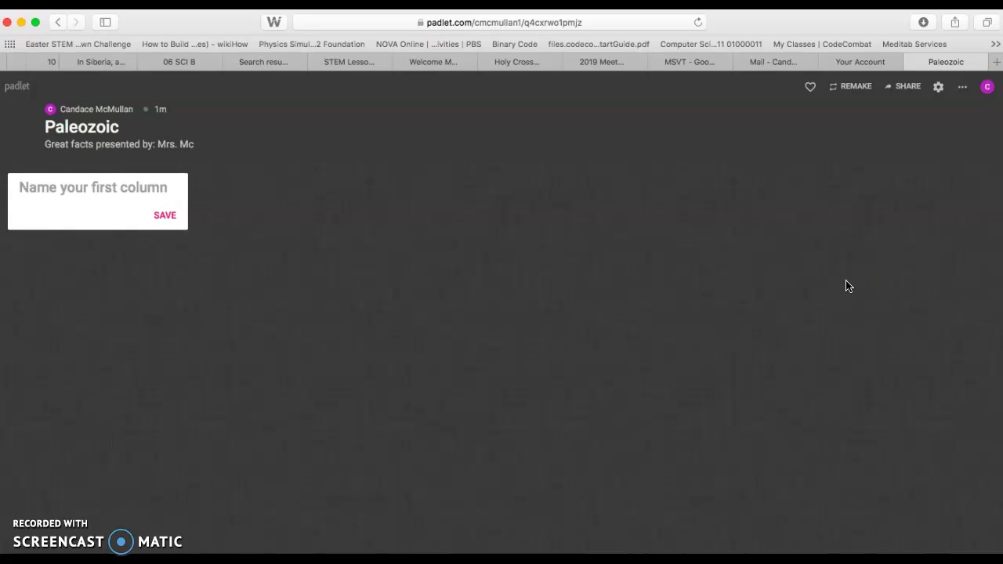
Invite a member to the board by searching their email address and adding them.
click(123, 175)
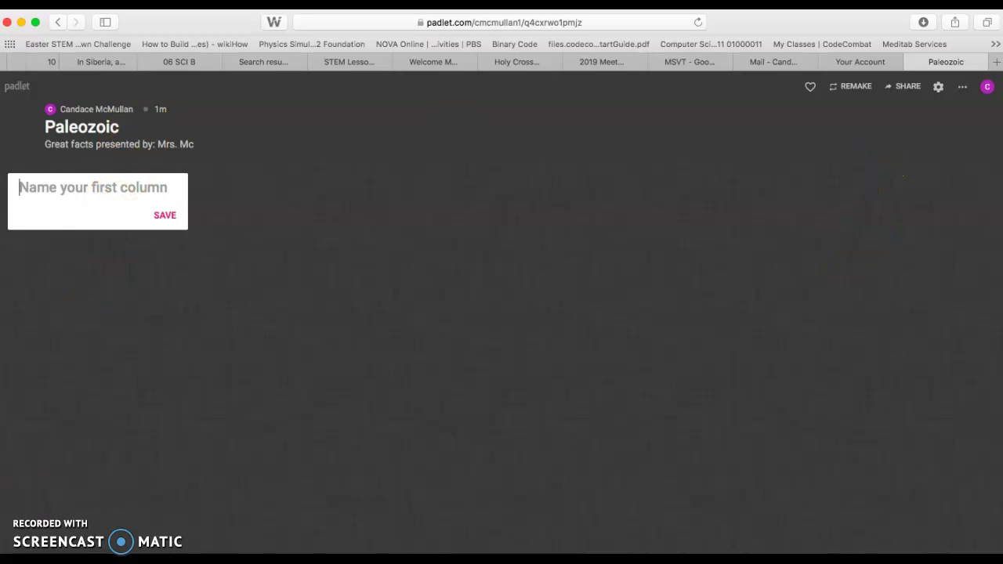
click(909, 88)
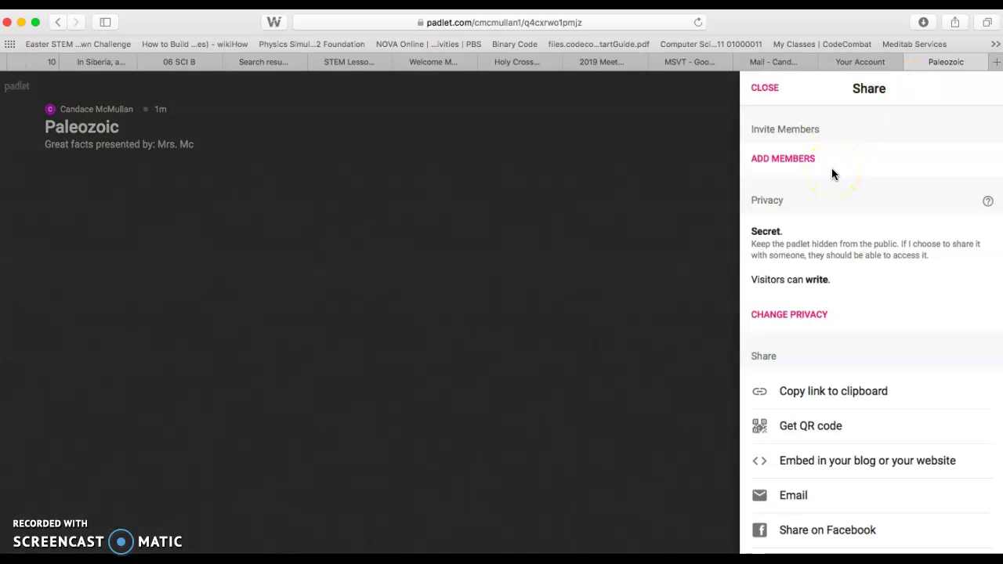
click(802, 157)
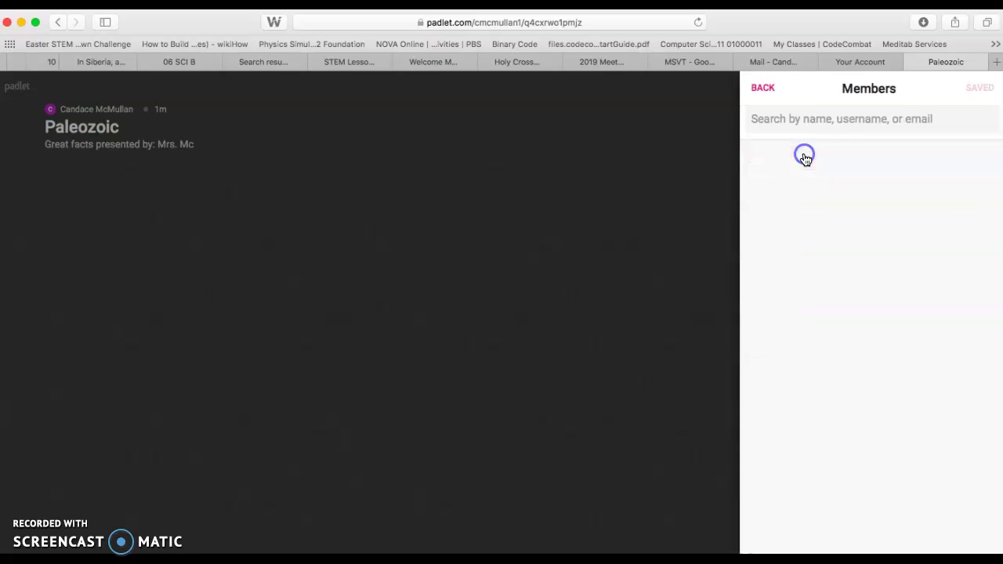
click(836, 120)
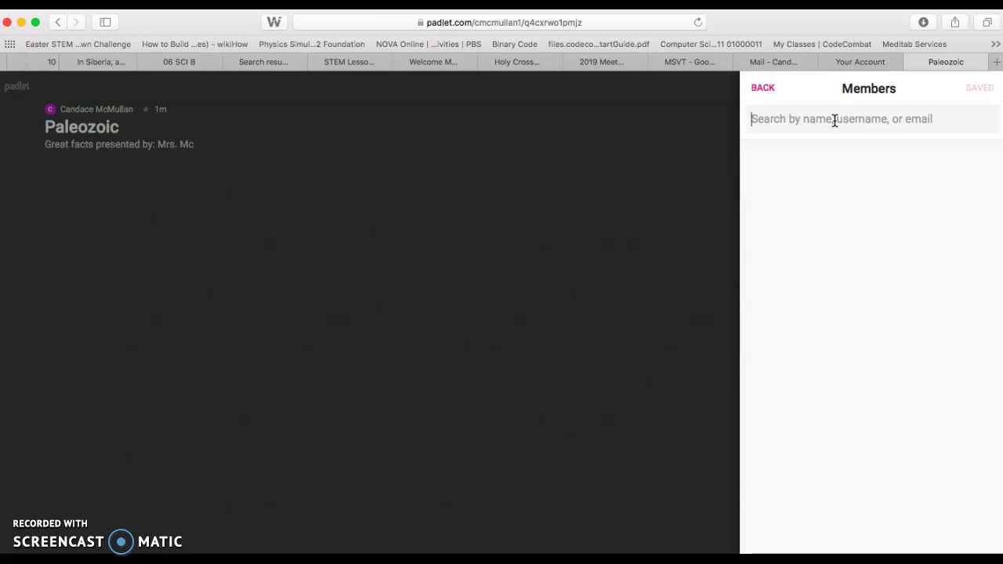
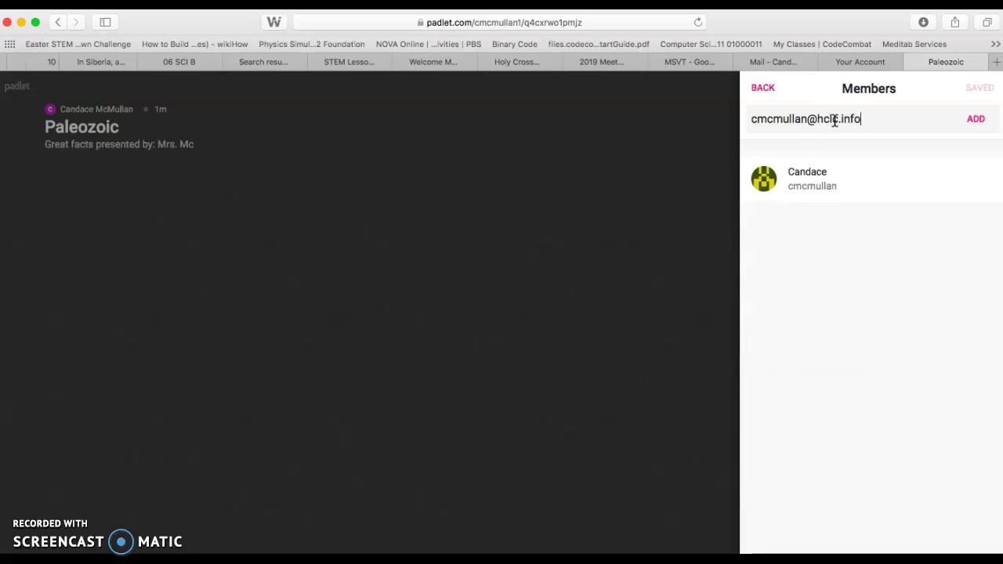
click(810, 179)
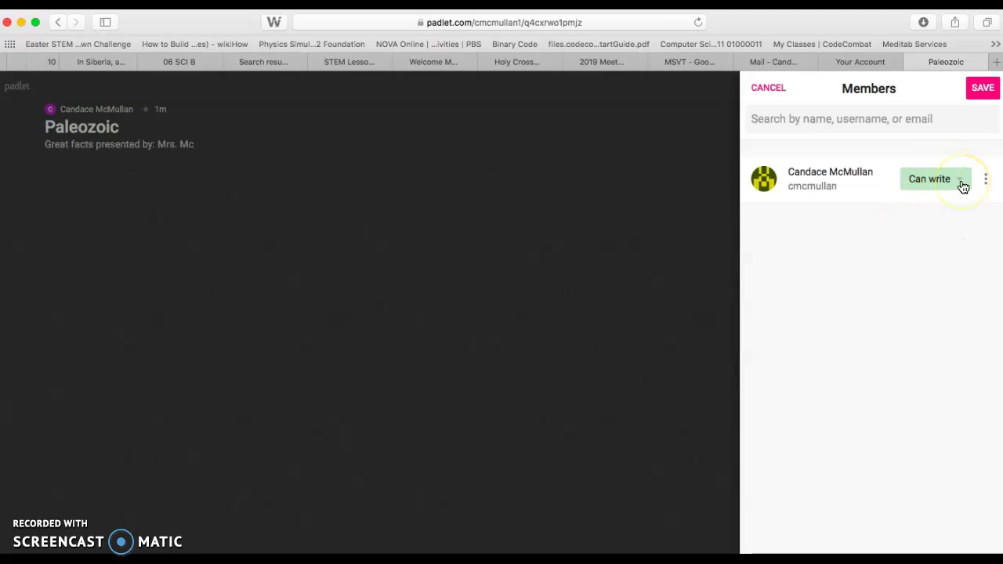
Change the member's role from Can write to Can administer and save it.
click(963, 182)
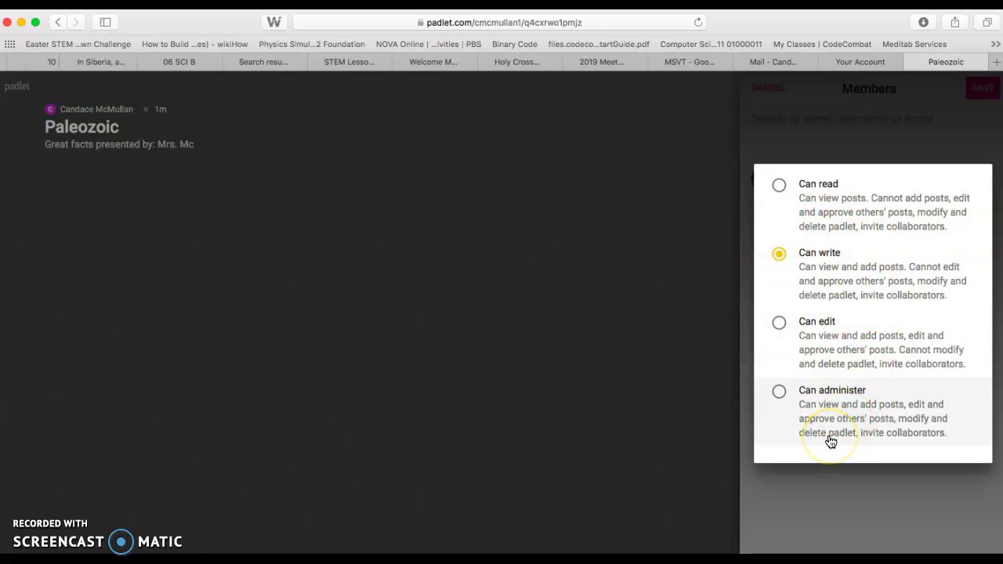
click(780, 394)
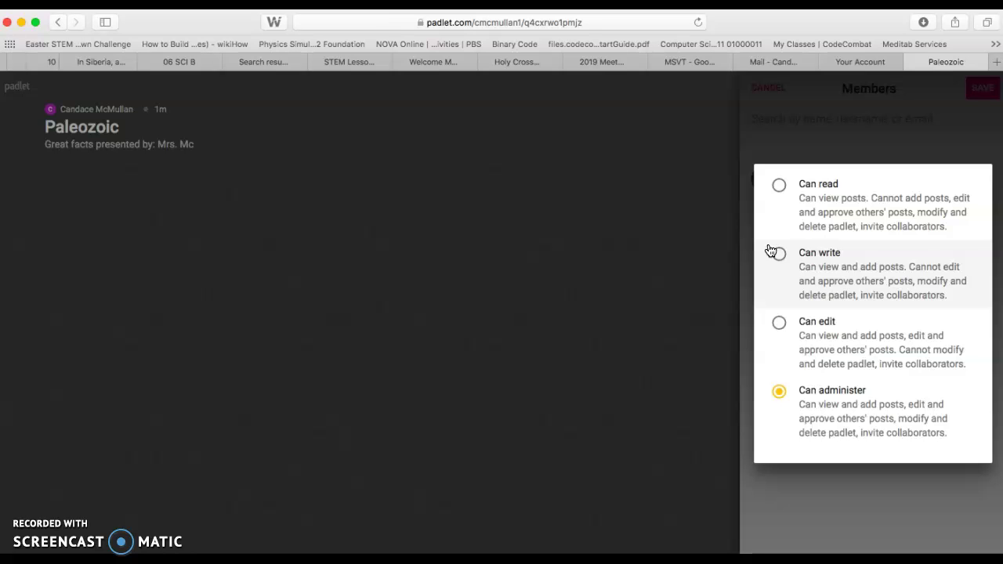
click(798, 144)
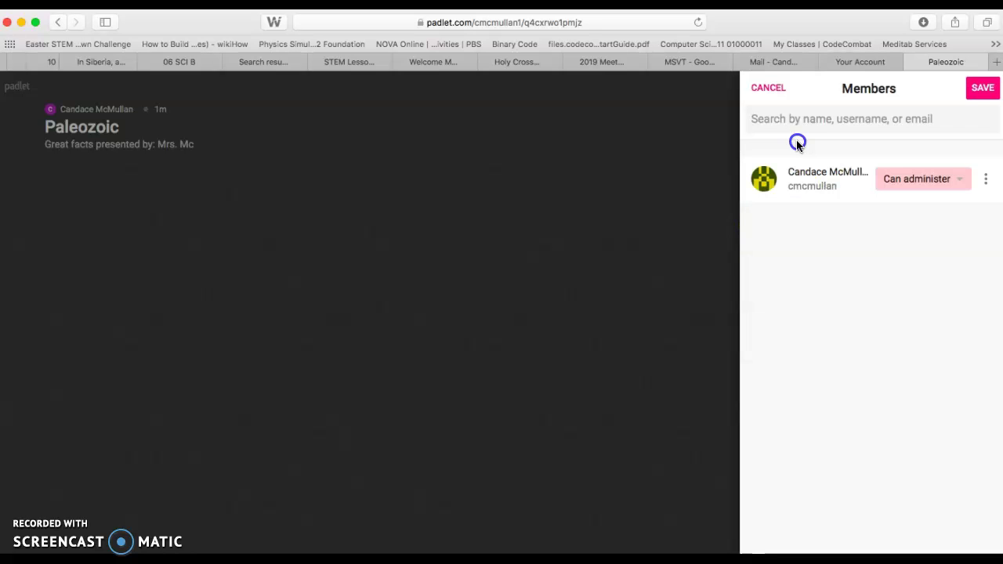
click(985, 90)
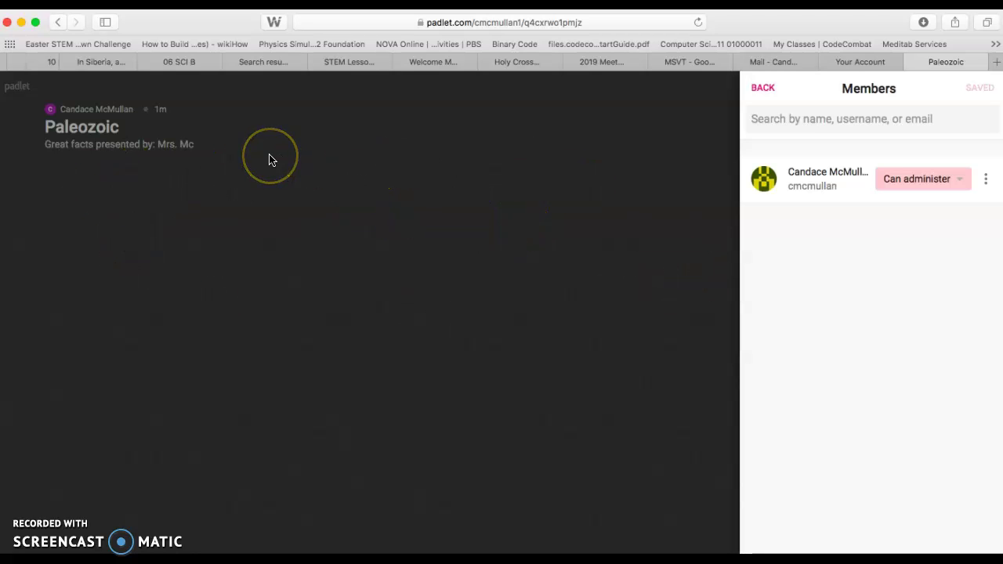
Name the first column Finn-Man.
click(57, 190)
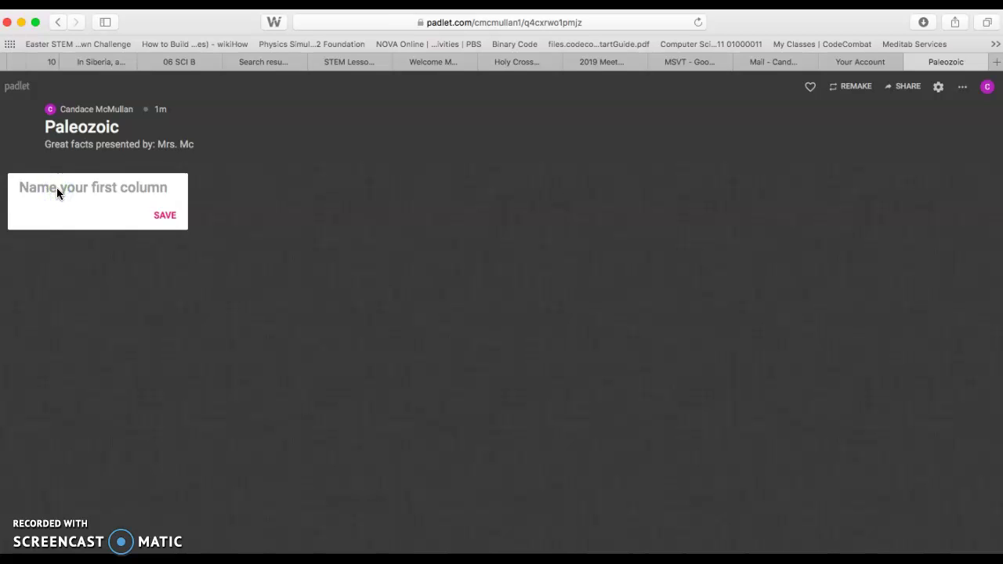
text(Fin)
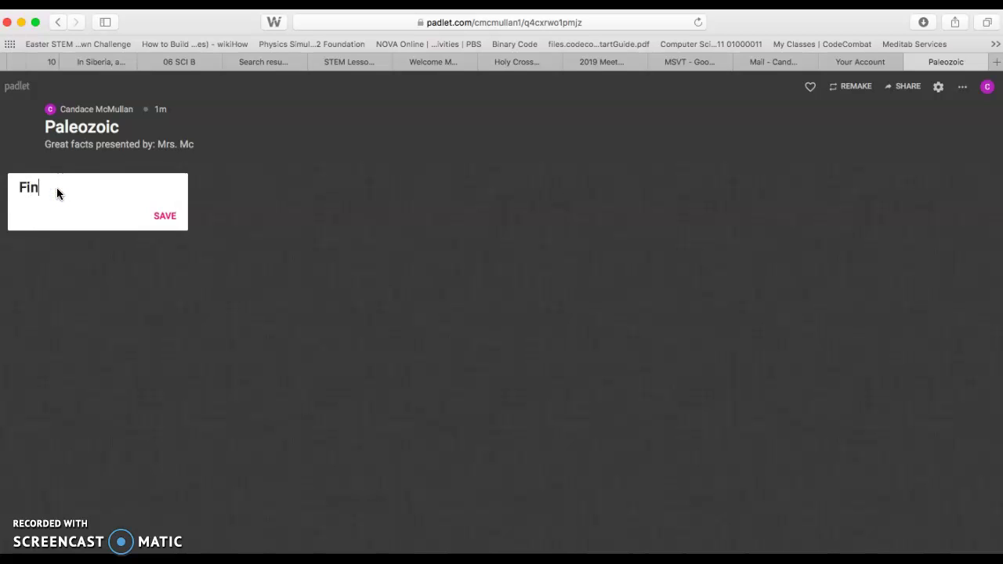
text(n-Man)
click(166, 219)
click(180, 189)
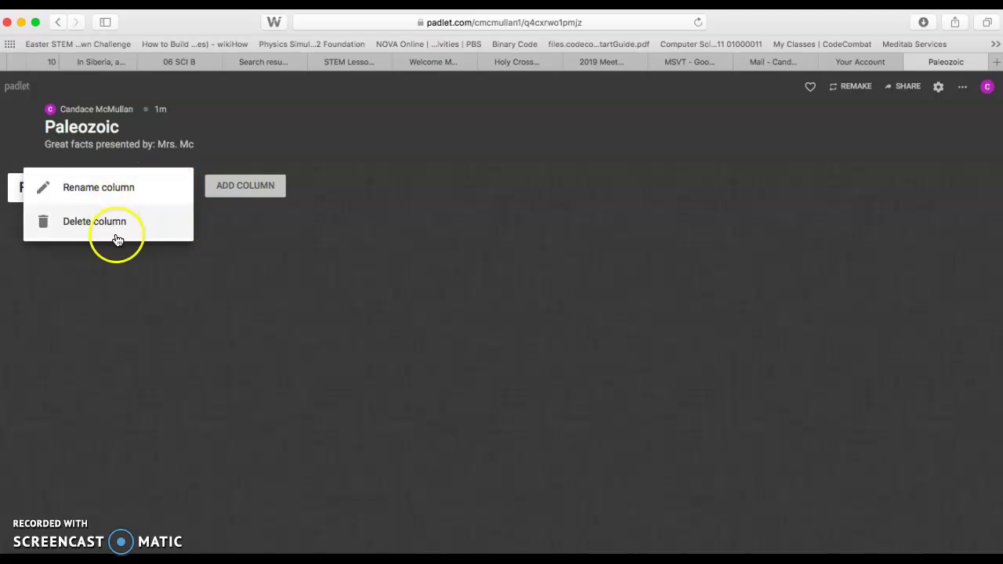
click(238, 243)
Add a post under Finn-Man and begin its text.
click(94, 225)
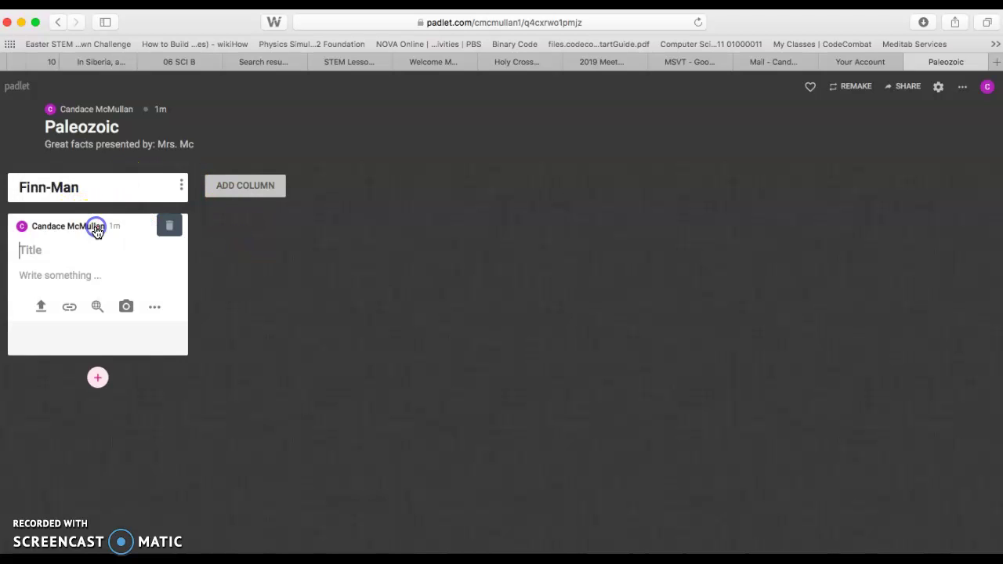
click(75, 273)
text(The time when chaos ensues.)
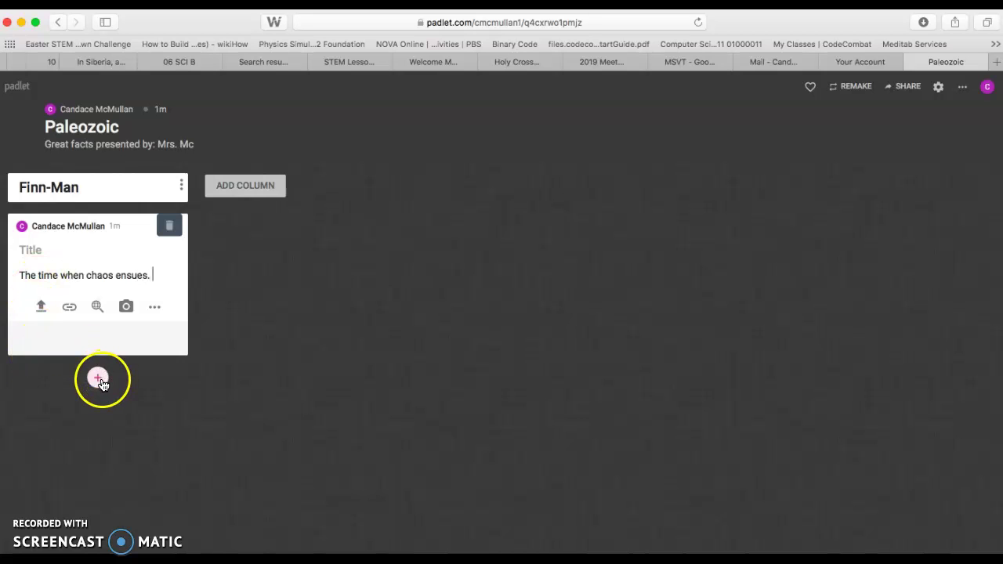
Add a second column named Evie-Rose.
click(257, 193)
text(Evie-Rose)
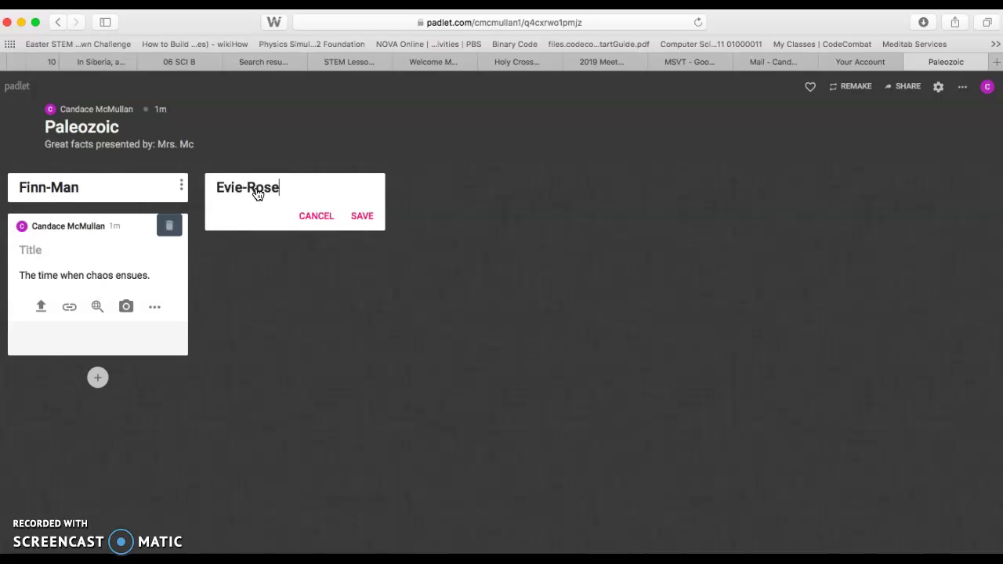
click(362, 217)
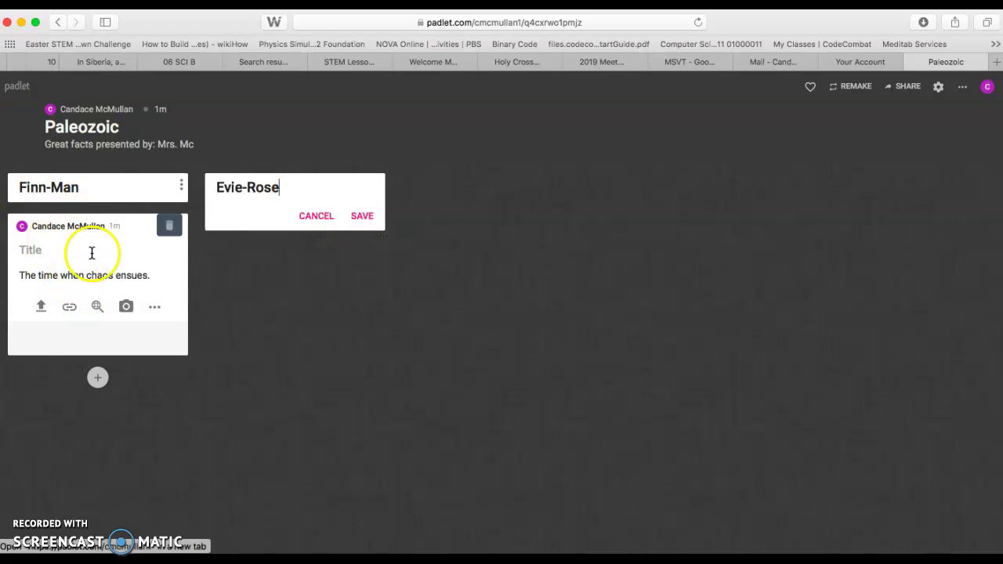
Finish the Finn-Man post text as 'The time when chaos ensues.'.
click(362, 218)
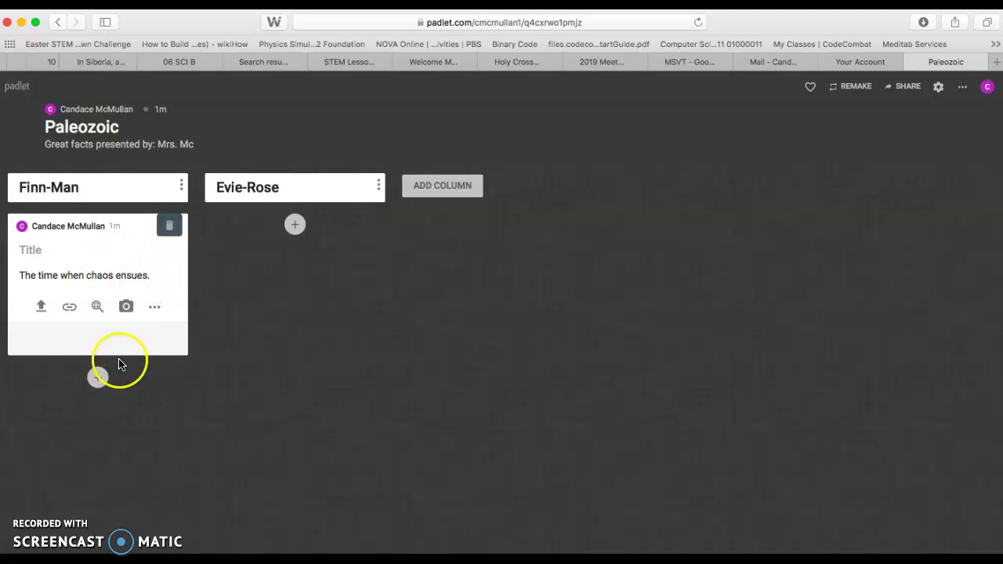
text(.)
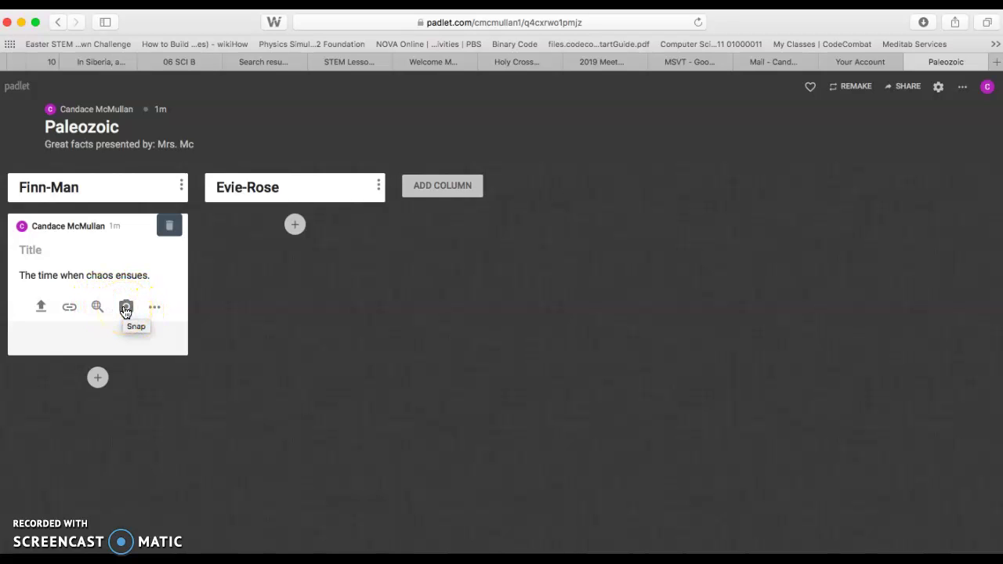
click(155, 307)
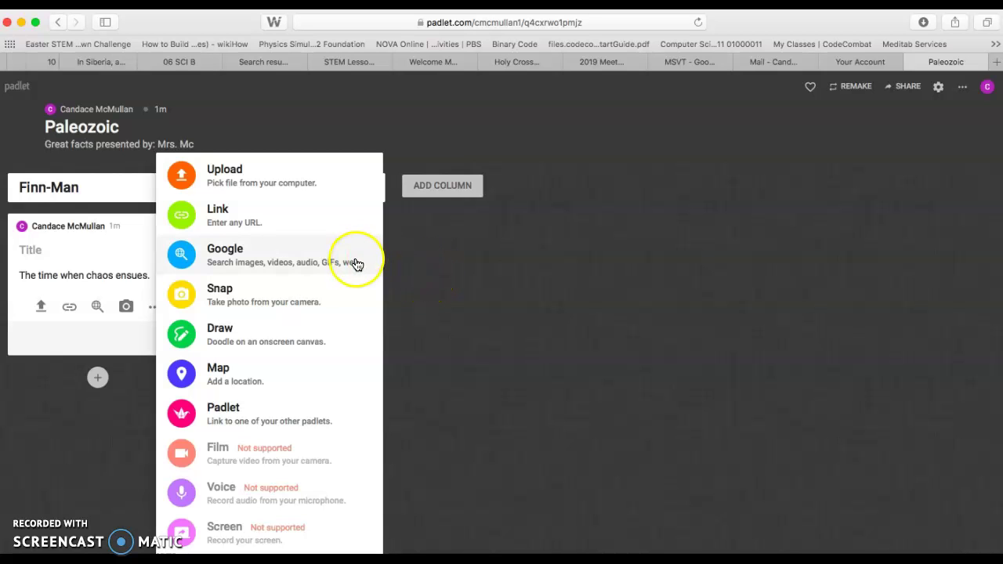
Search Google images for 'Chaos' and attach the npr.org tornado image to the Finn-Man post.
click(314, 264)
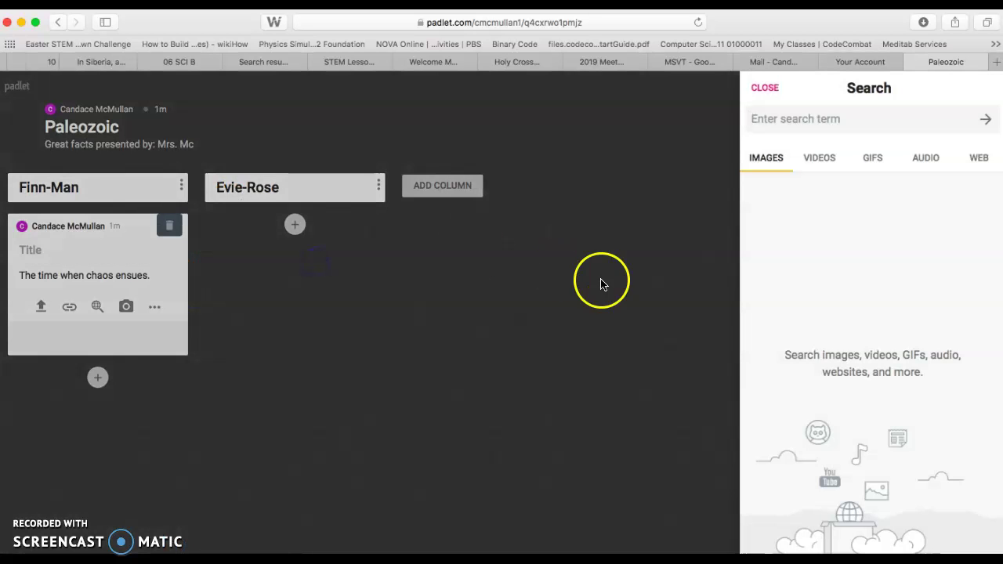
text(Chaos)
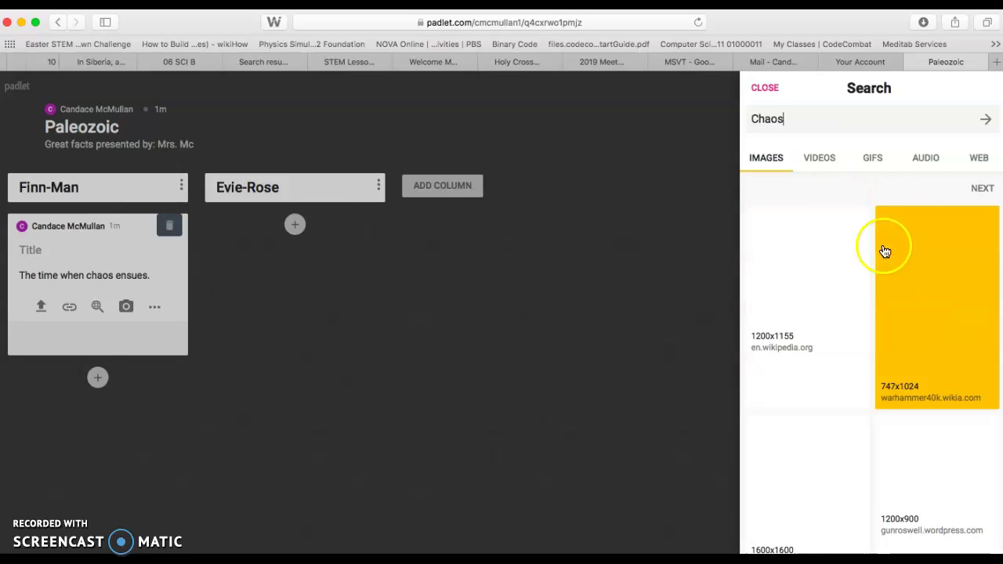
scroll(937, 426, down, 3)
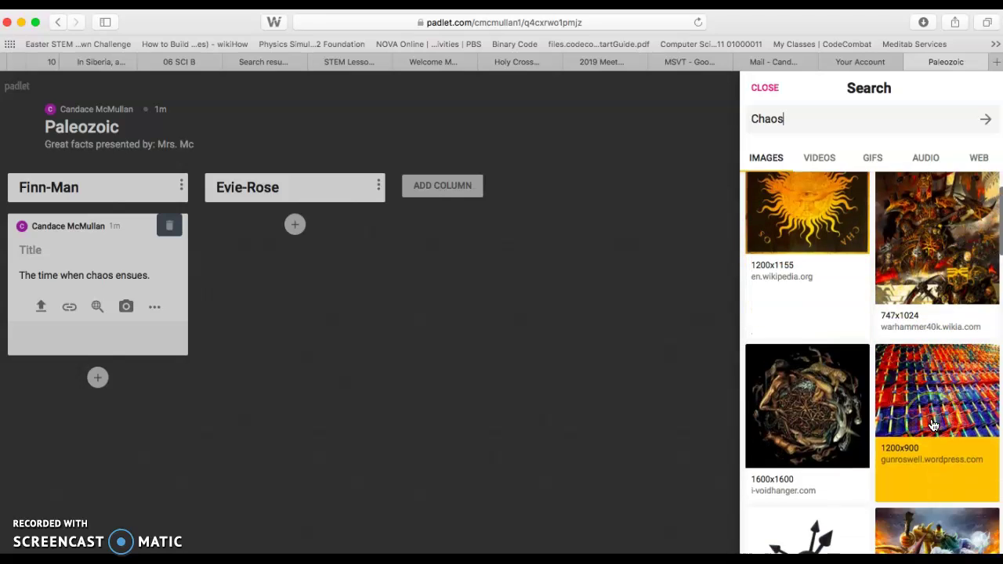
scroll(933, 426, down, 5)
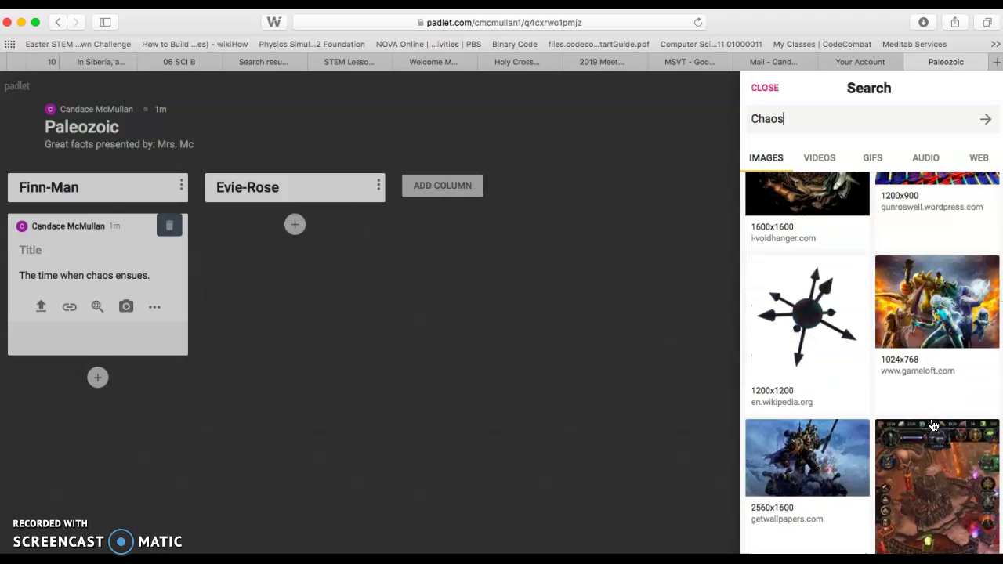
scroll(932, 425, down, 3)
scroll(933, 425, down, 10)
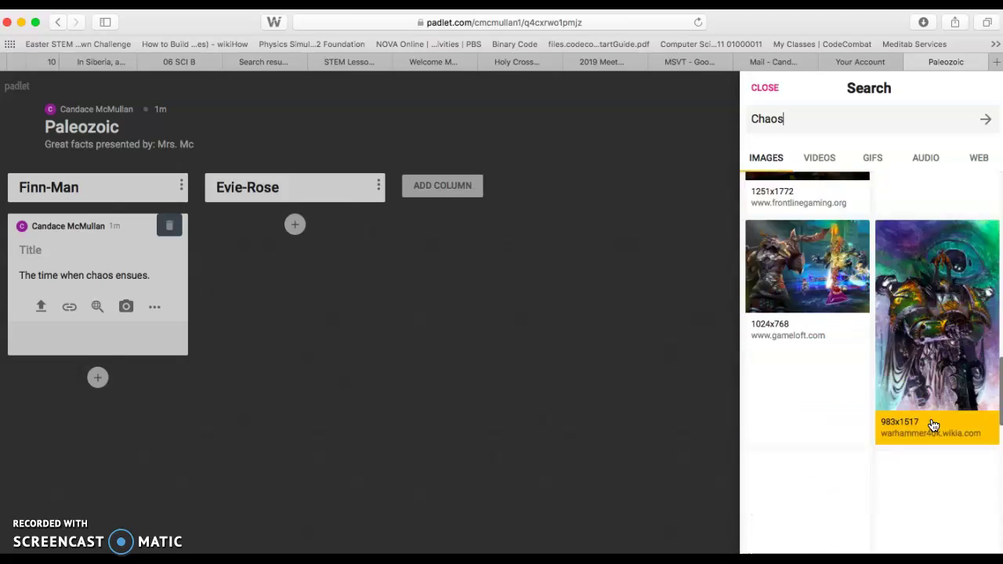
scroll(933, 426, down, 1)
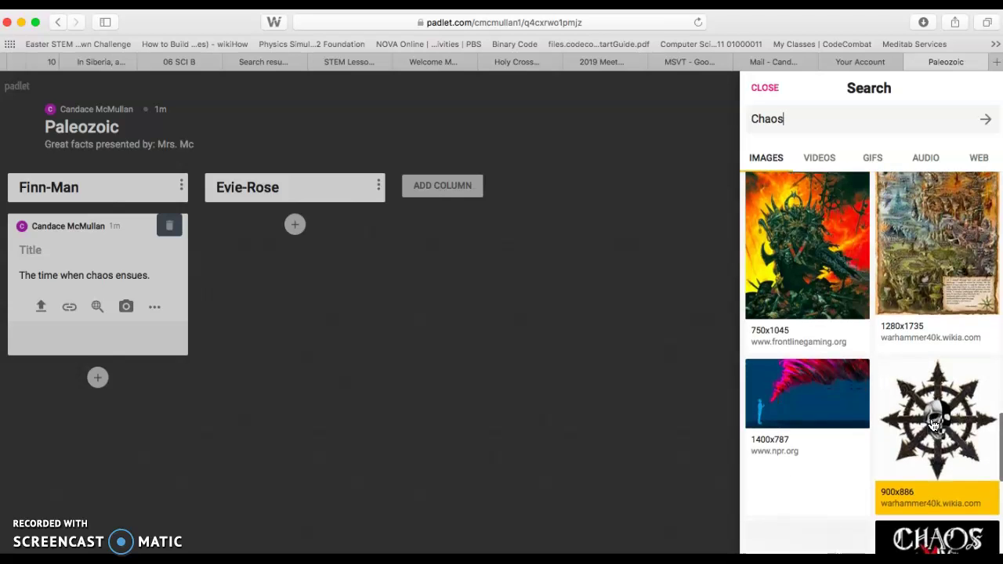
click(809, 384)
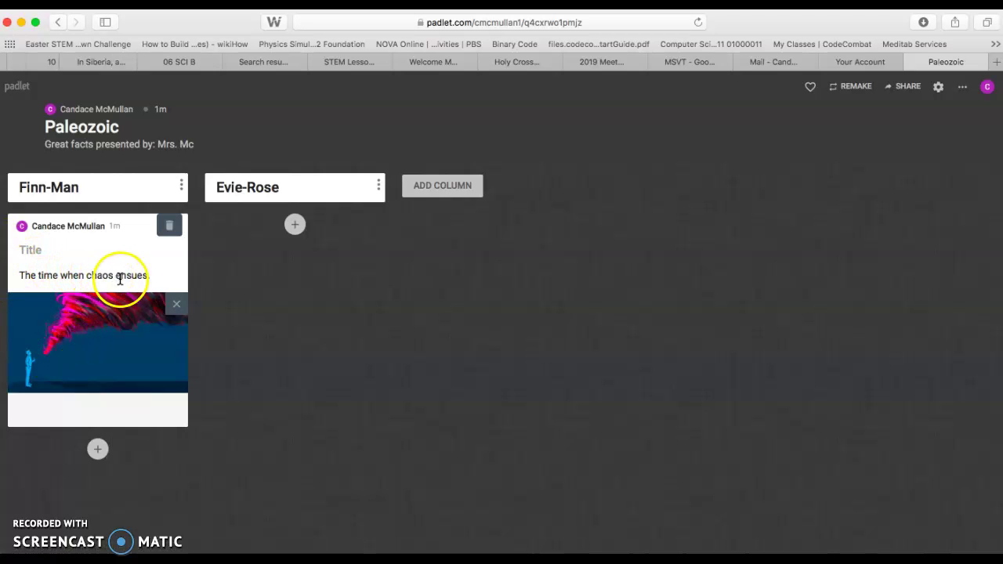
Add a blank post draft to the column named after a person, closing Google search without attaching an image.
click(295, 226)
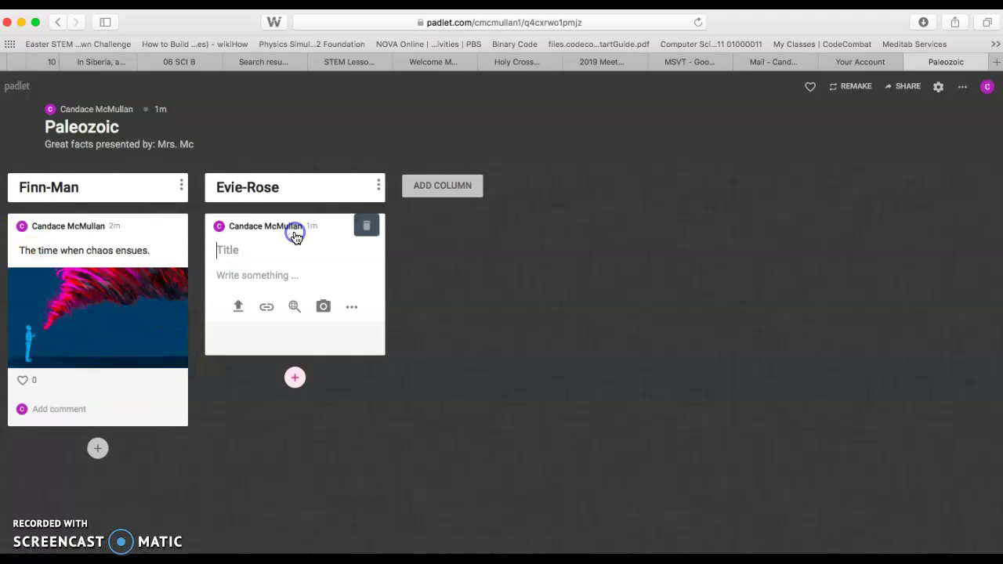
click(351, 306)
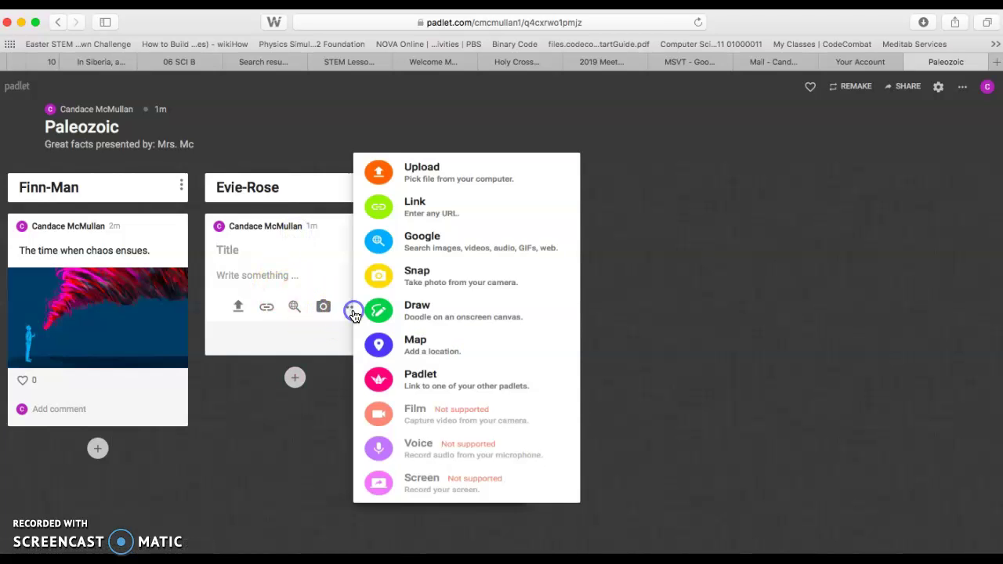
click(407, 249)
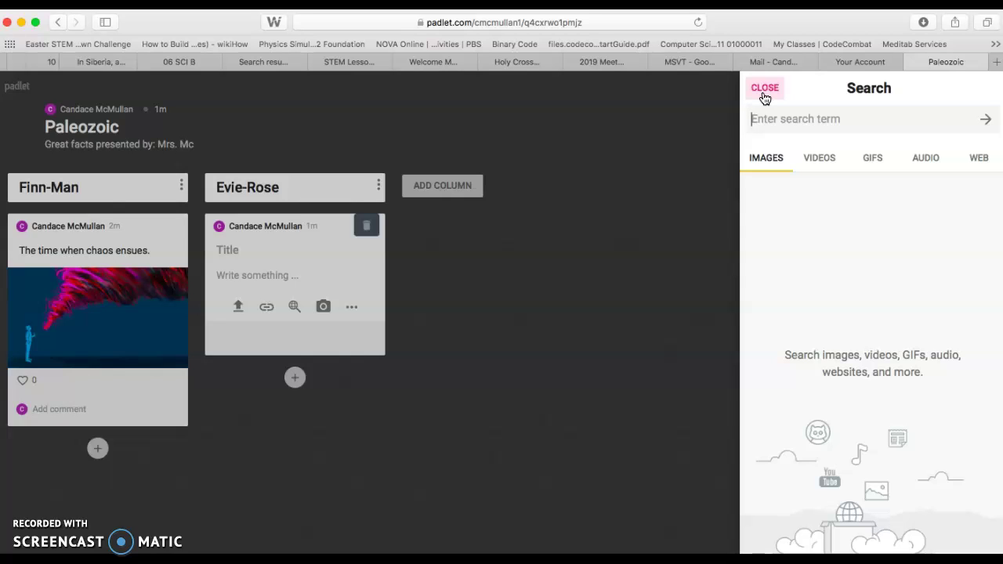
click(764, 93)
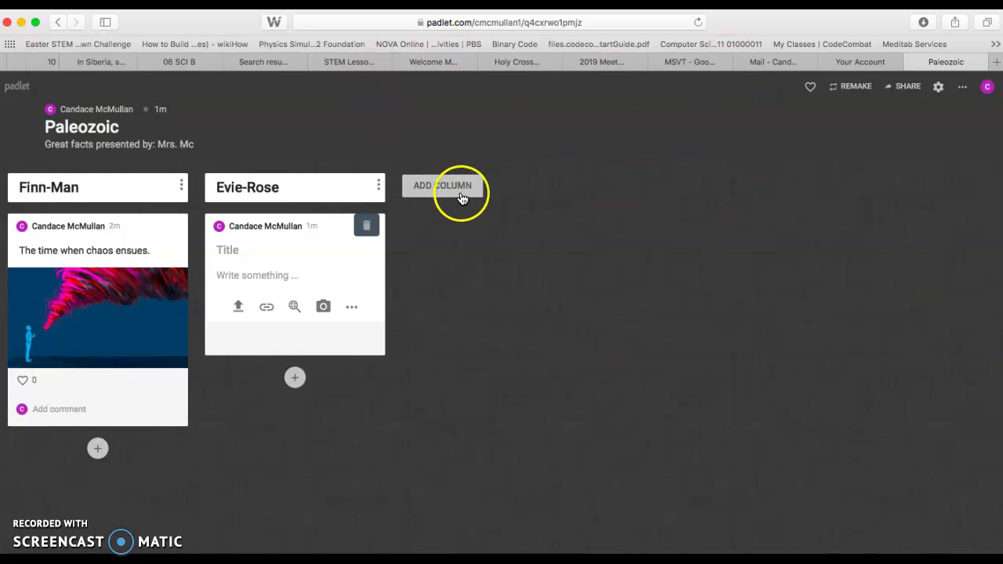
Copy the Paleozoic padlet's share link to the clipboard from the Share panel.
click(907, 87)
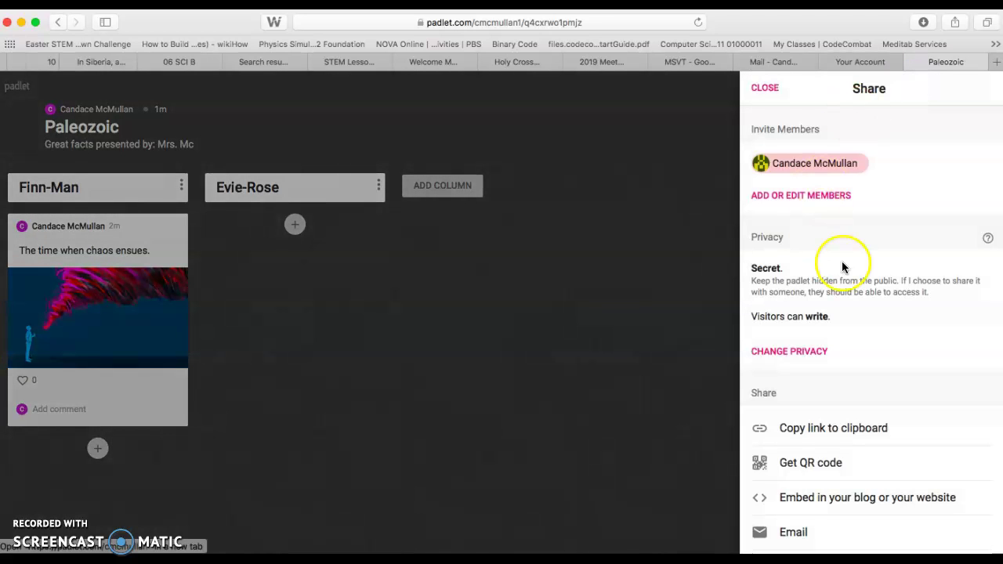
scroll(850, 269, down, 2)
scroll(849, 269, down, 5)
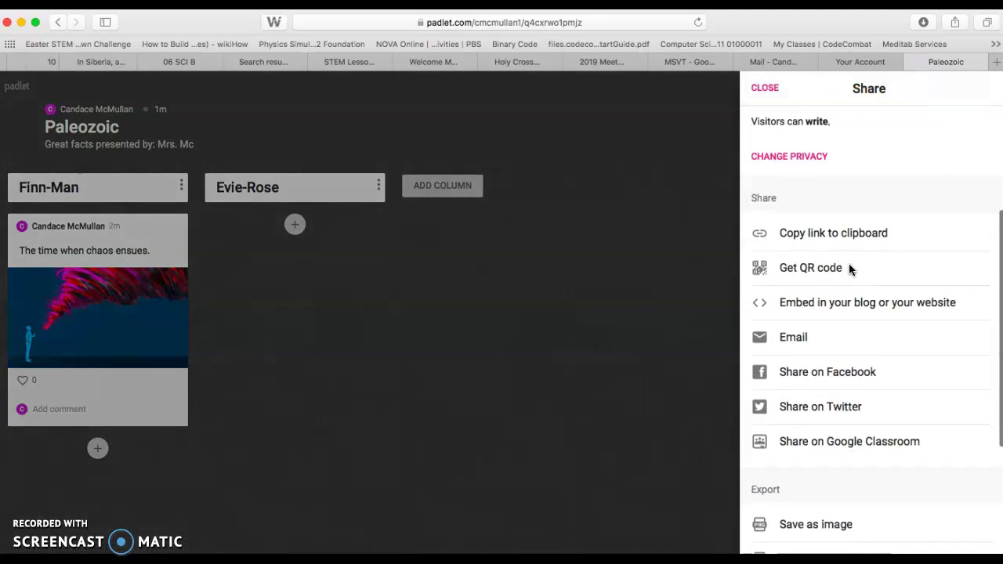
click(849, 239)
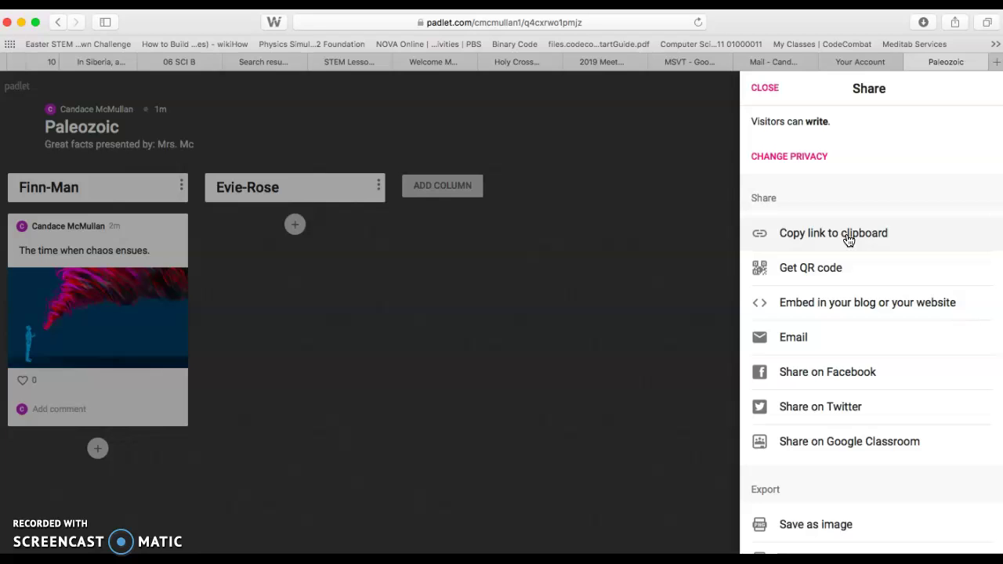